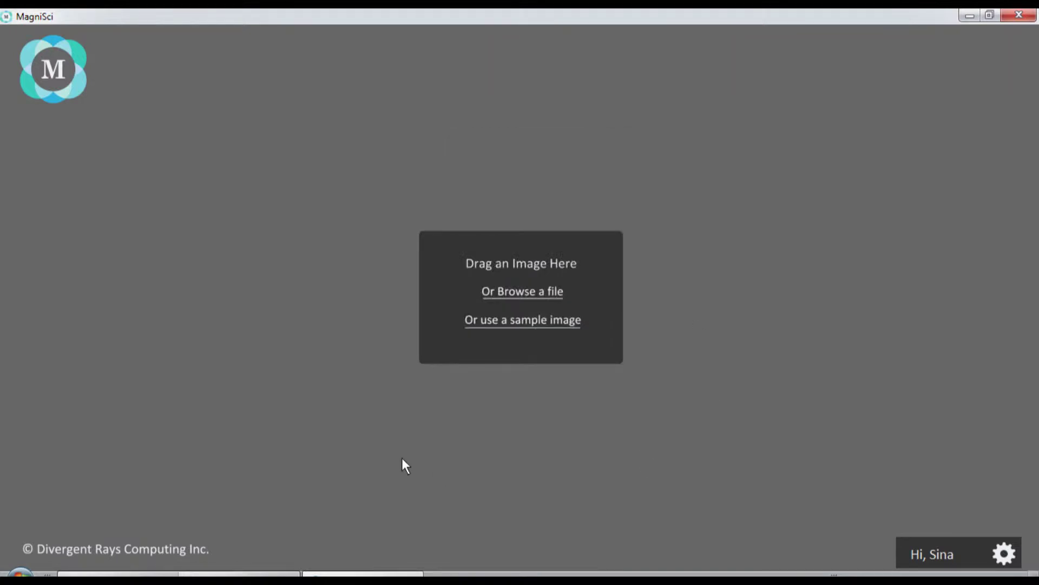
Browse to Dropbox > MIP > Sample Pics > Inclusion and bring up the actions for FX_inclusion_100X_1.jpg.
click(553, 291)
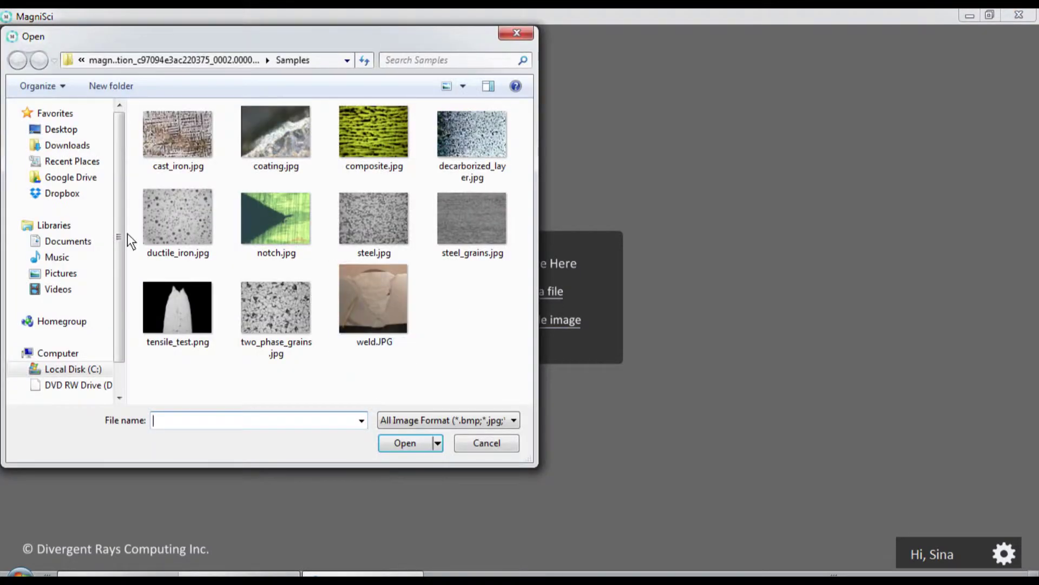
click(80, 194)
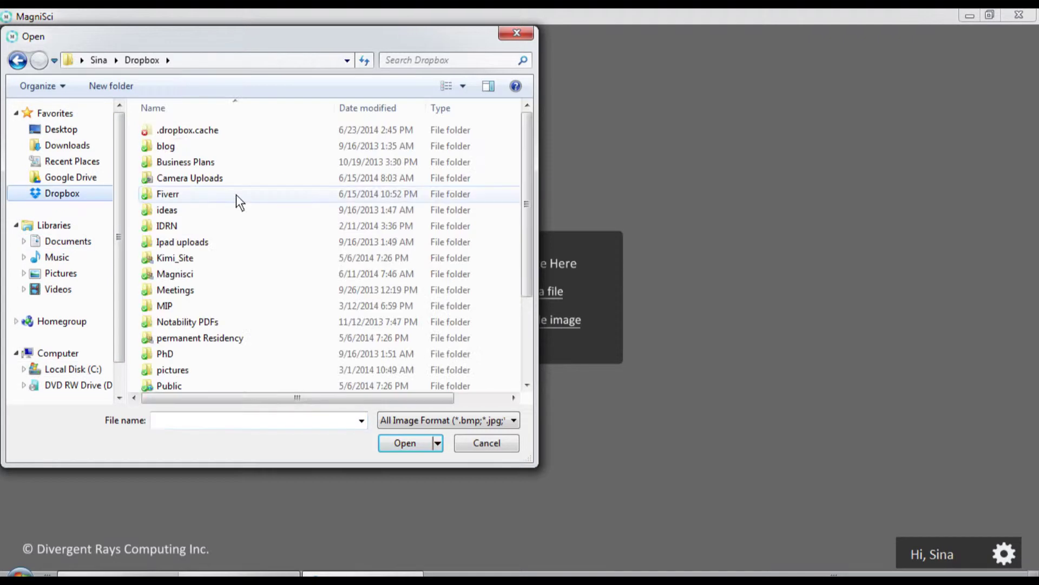
double_click(211, 304)
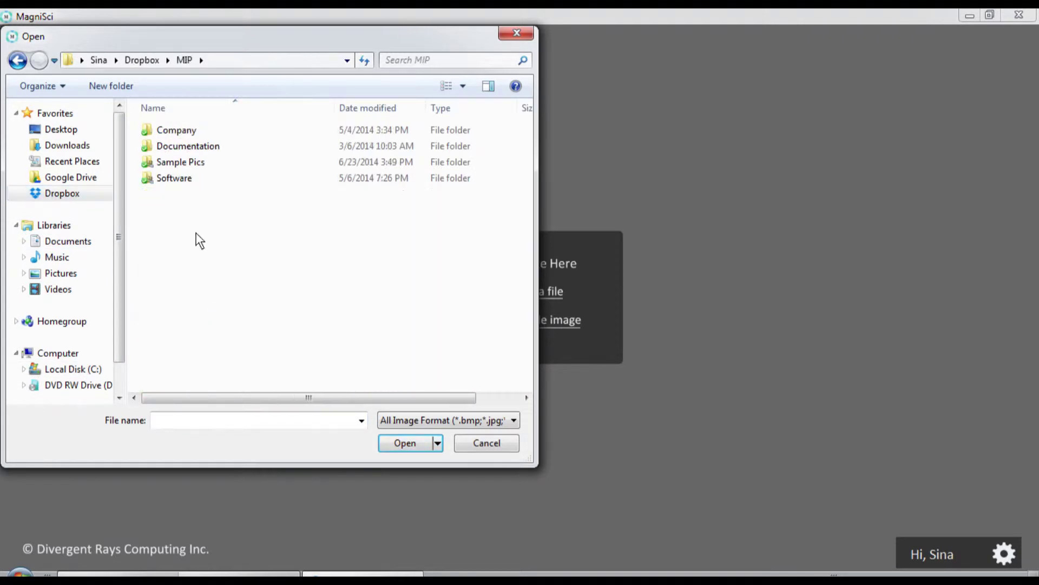
double_click(176, 161)
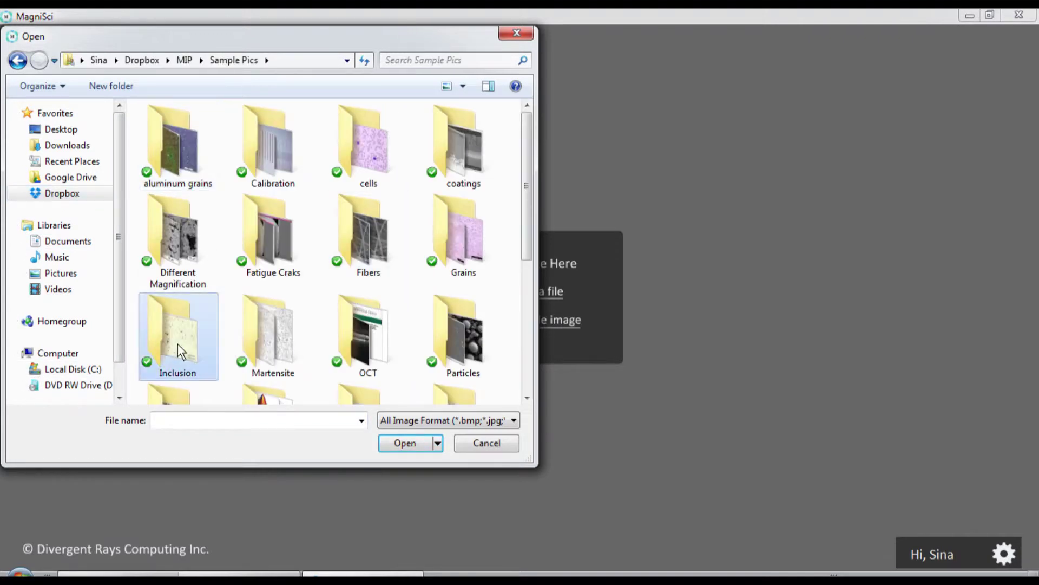
double_click(178, 343)
click(170, 141)
right_click(170, 140)
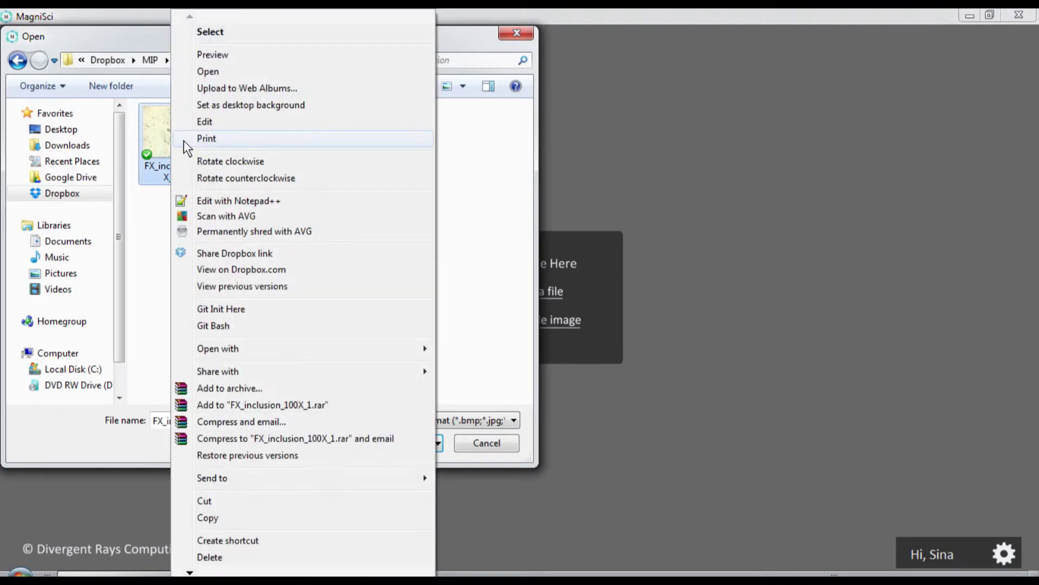
Preview FX_inclusion_100X_1.jpg in Picasa, zoom in and out on it, then exit full screen.
click(223, 54)
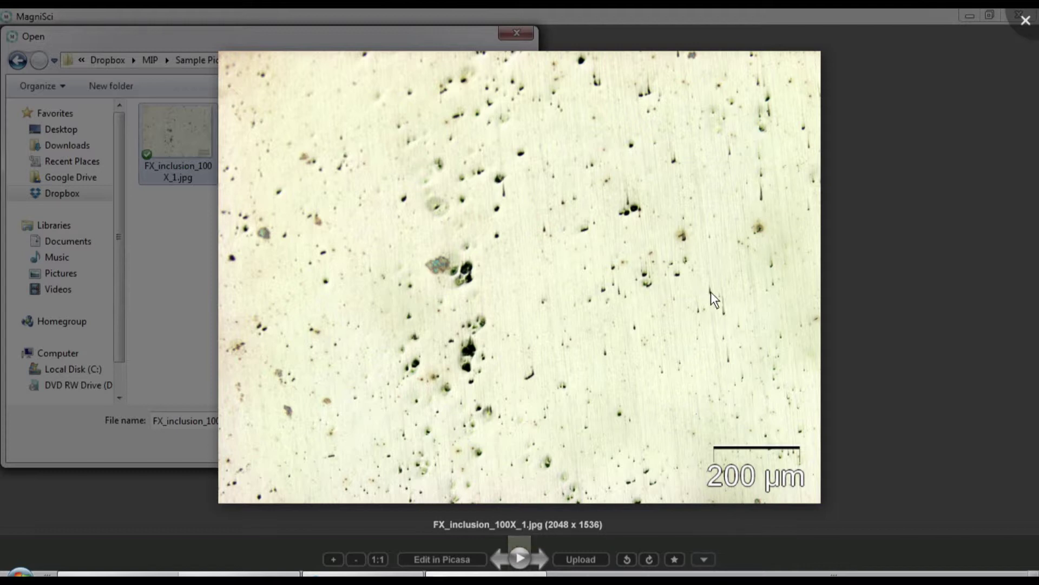
scroll(709, 296, up, 5)
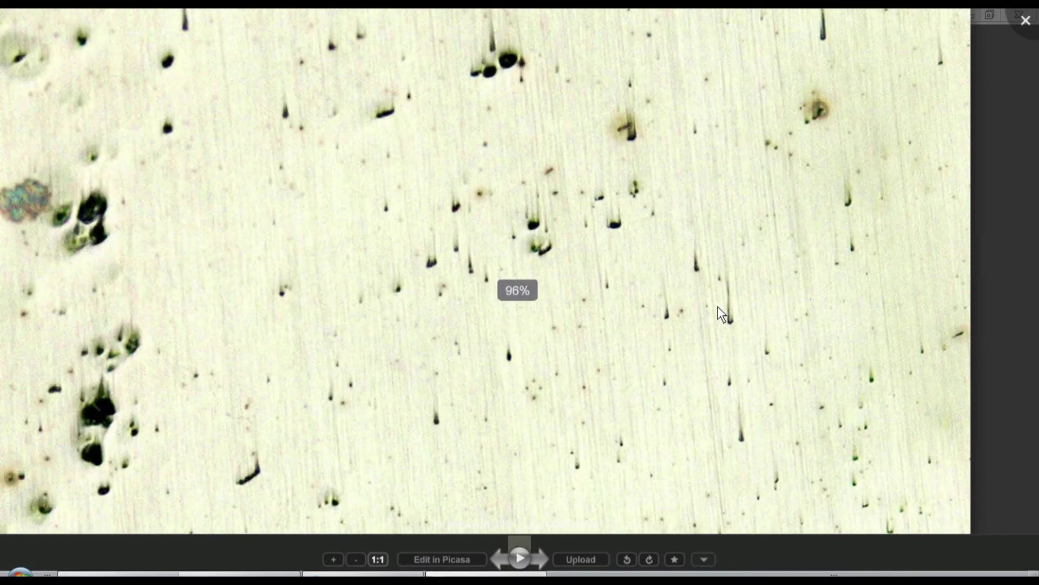
scroll(686, 303, down, 6)
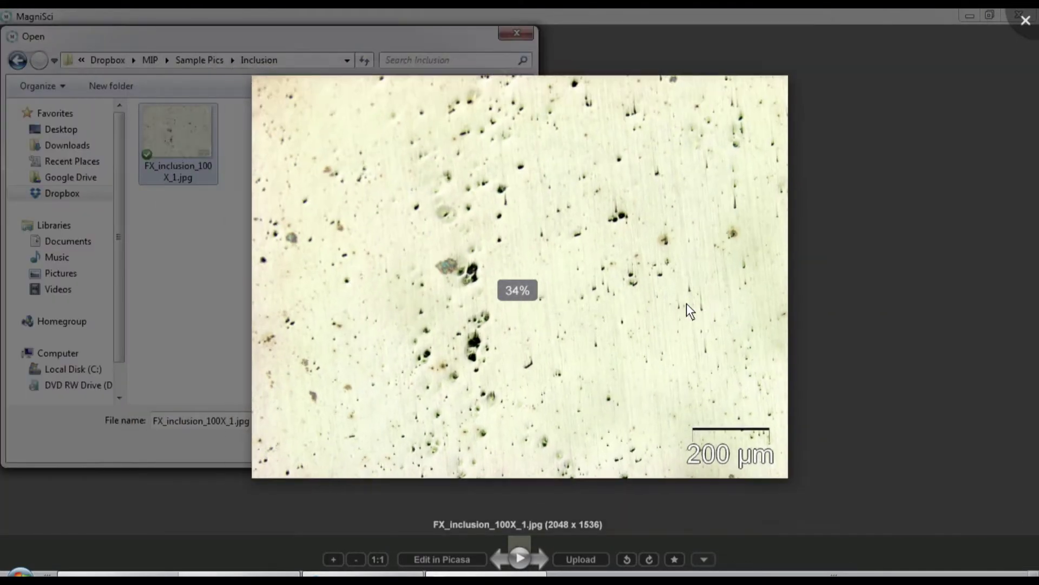
scroll(687, 303, up, 1)
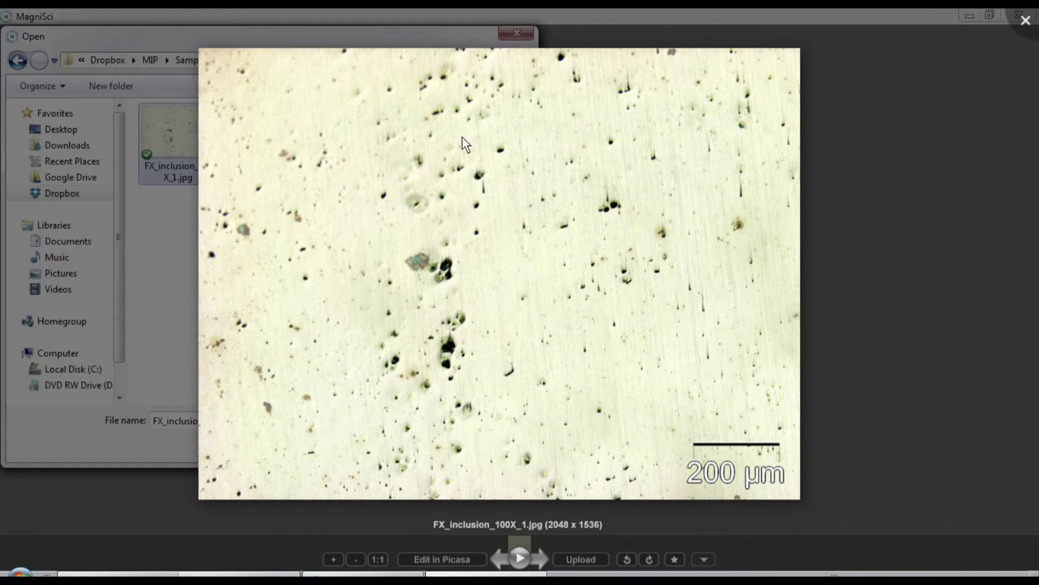
click(182, 296)
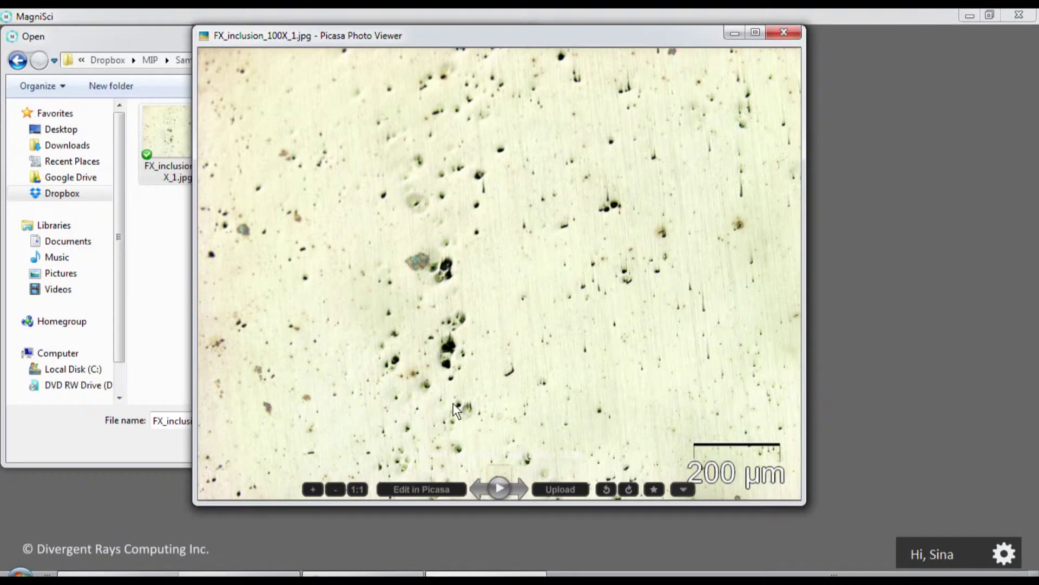
Close the Picasa preview, load the micrograph in MagniSci and start a Particle Size analysis.
click(797, 30)
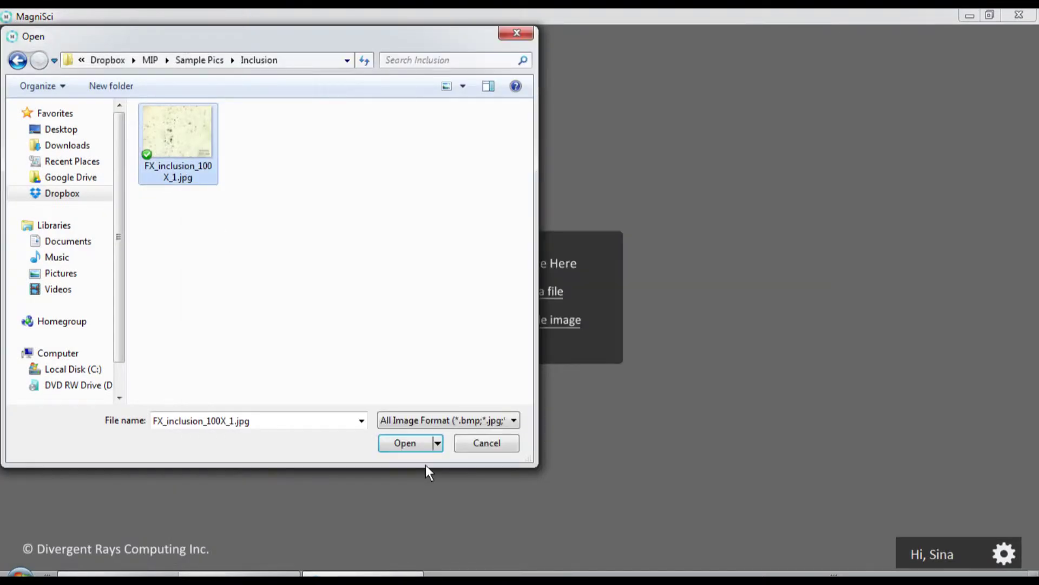
click(403, 442)
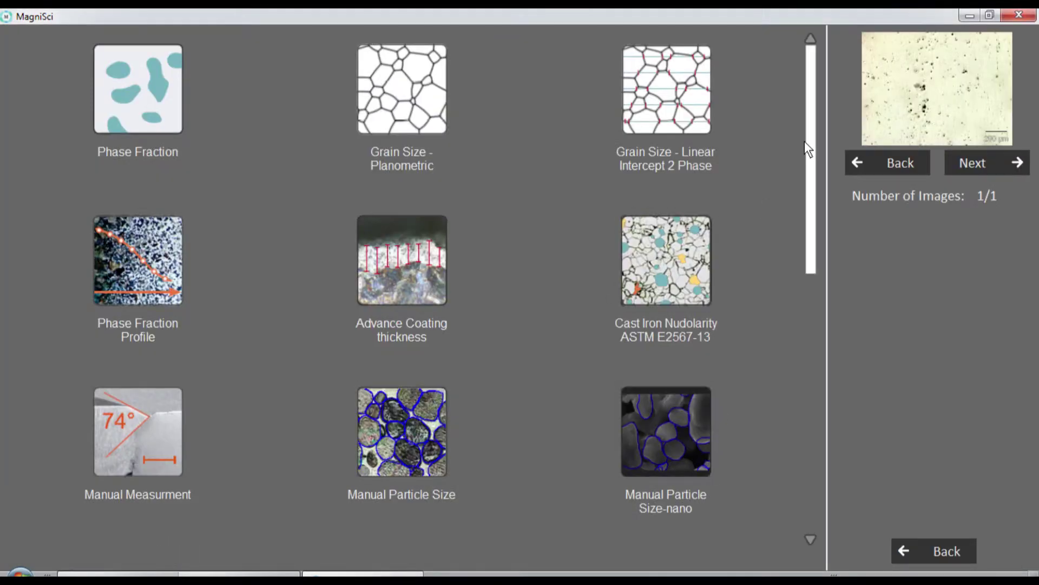
drag(810, 135, 803, 395)
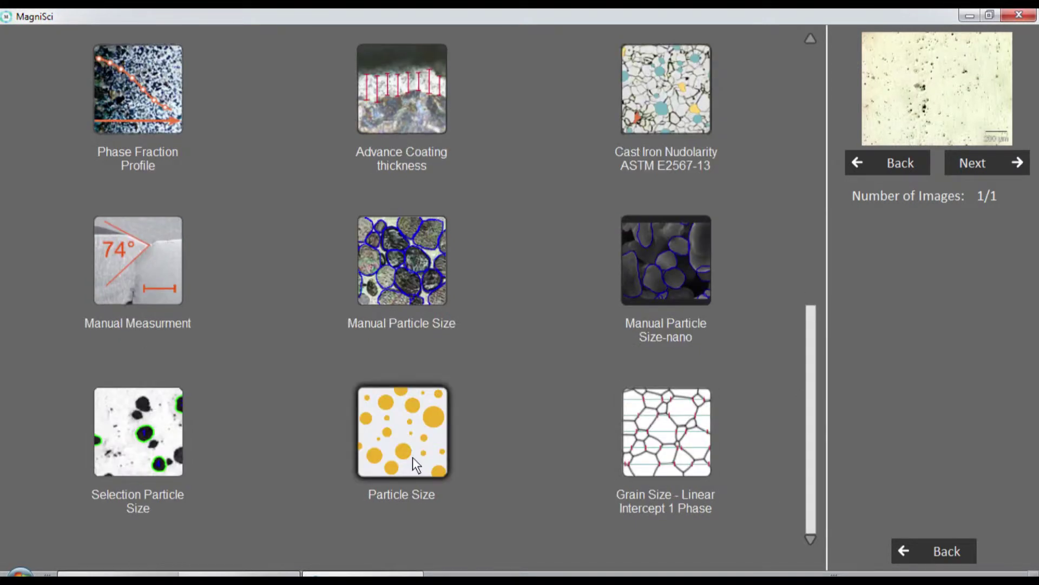
click(412, 457)
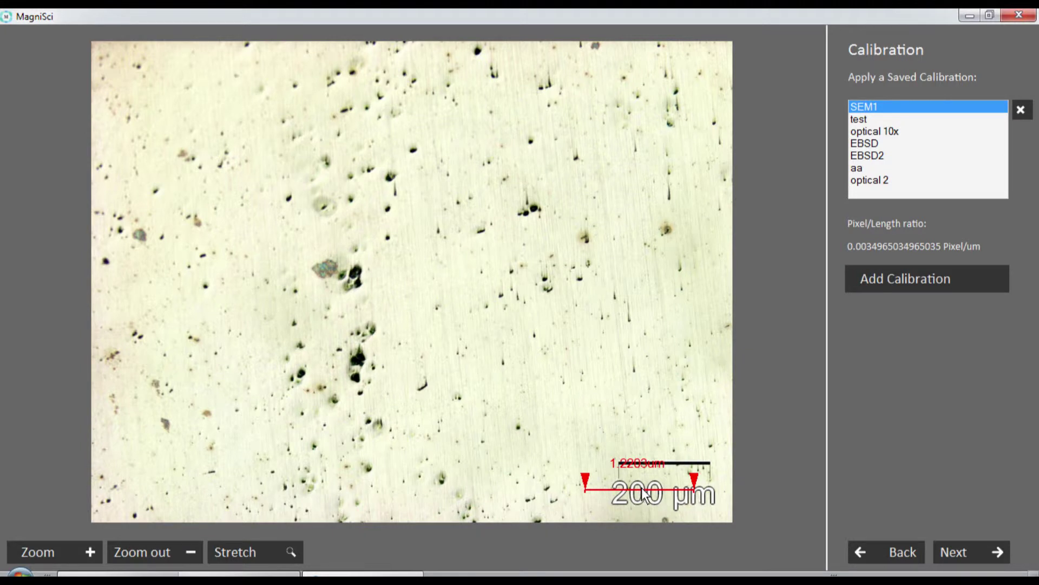
Fit the caliper to the 200 µm scale bar, save it as 'optical 500x' with length 200, and apply it.
mouse_move(650, 476)
mouse_down()
mouse_move(666, 450)
mouse_move(657, 457)
mouse_up()
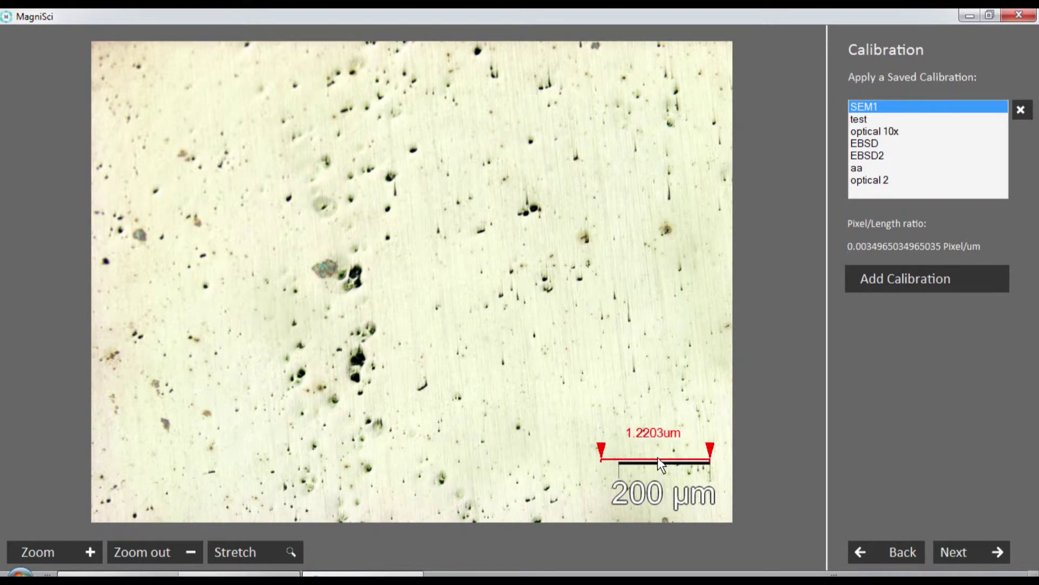
click(937, 279)
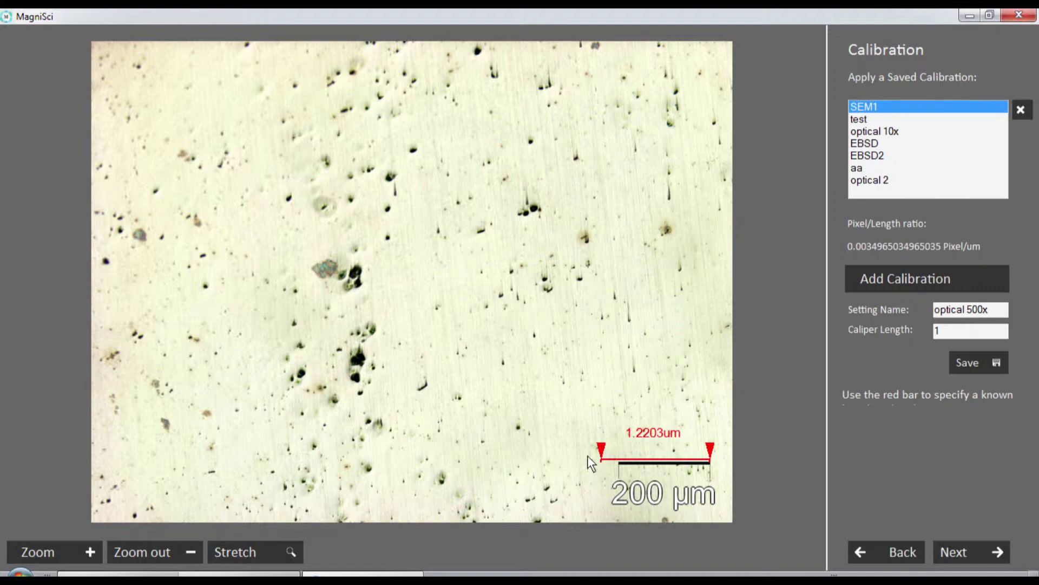
drag(602, 447, 621, 446)
click(979, 334)
double_click(977, 333)
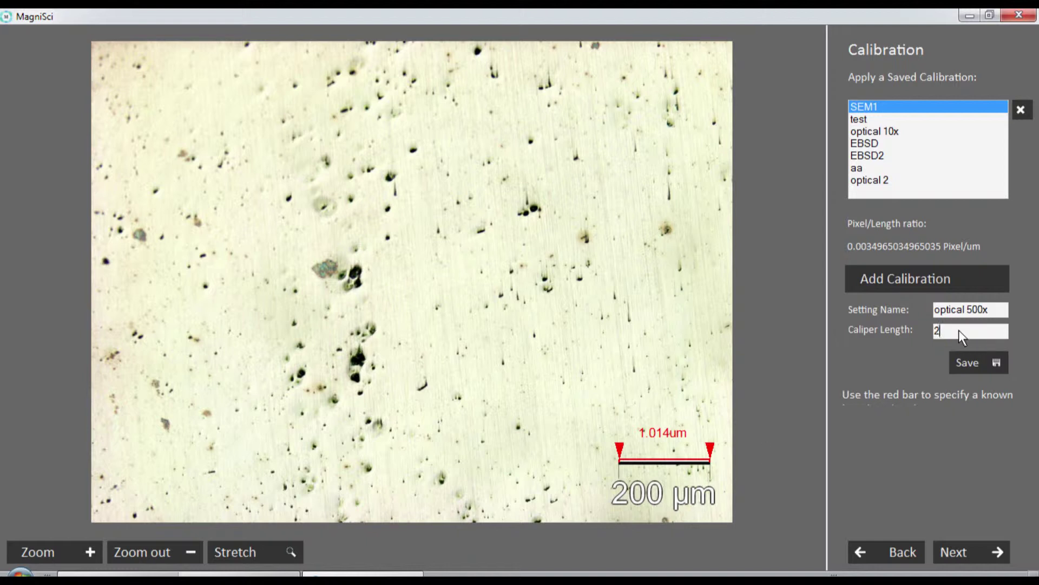
click(977, 365)
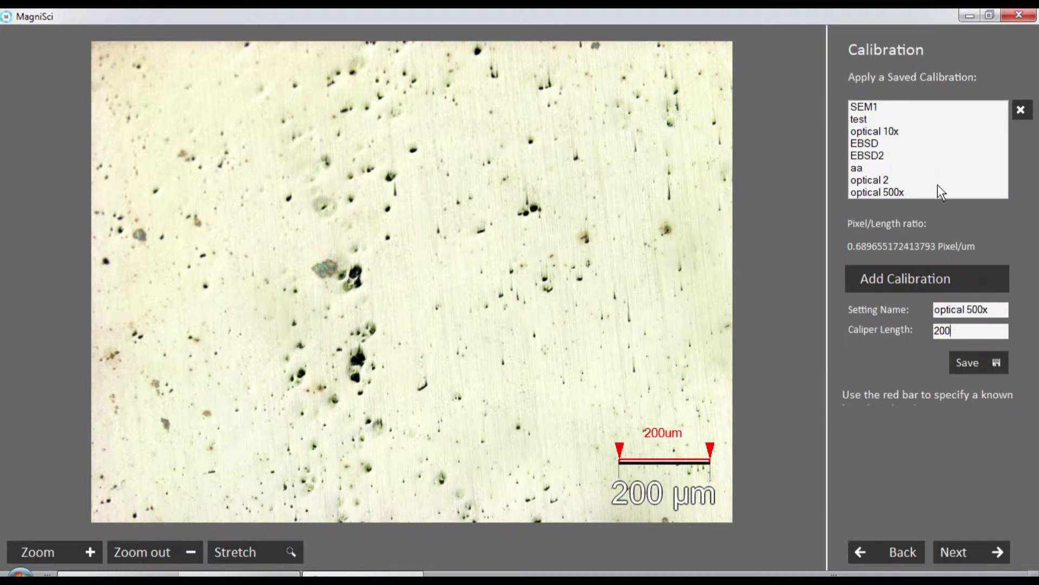
click(924, 191)
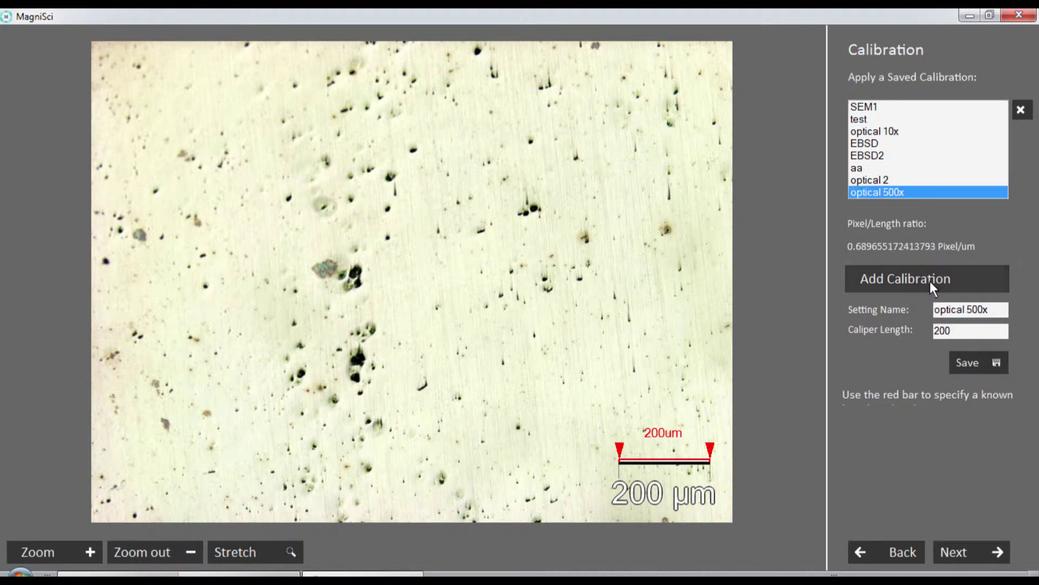
click(930, 281)
click(963, 557)
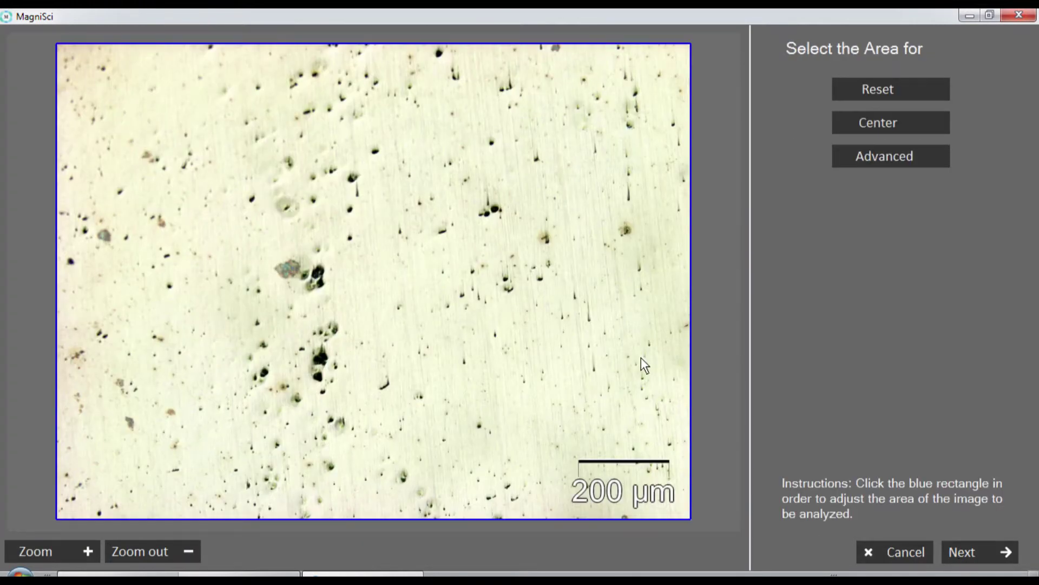
Pull the blue analysis rectangle's bottom edge above the scale bar and go on to Detect Phases.
drag(600, 518, 606, 459)
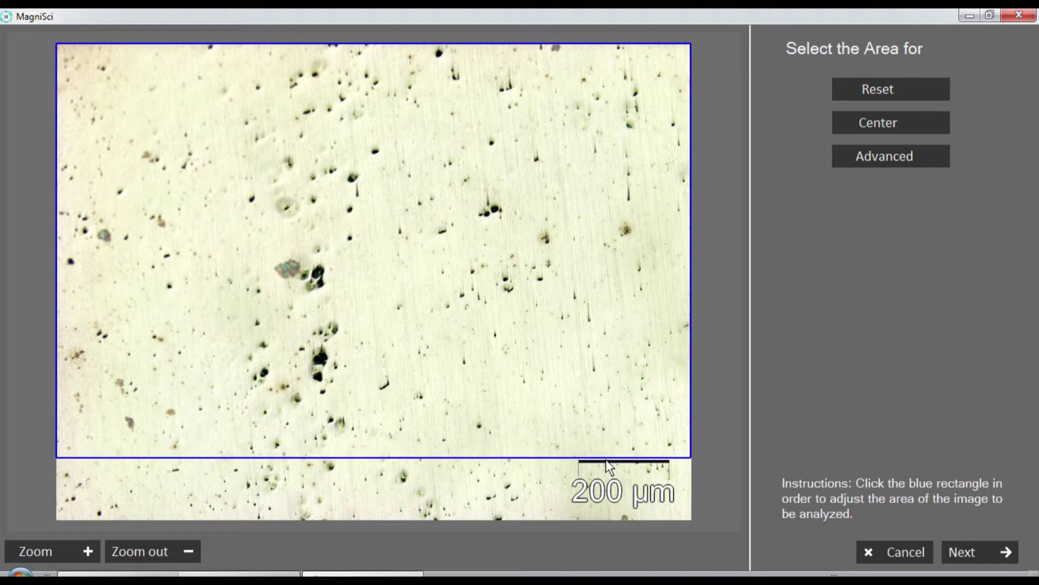
click(973, 546)
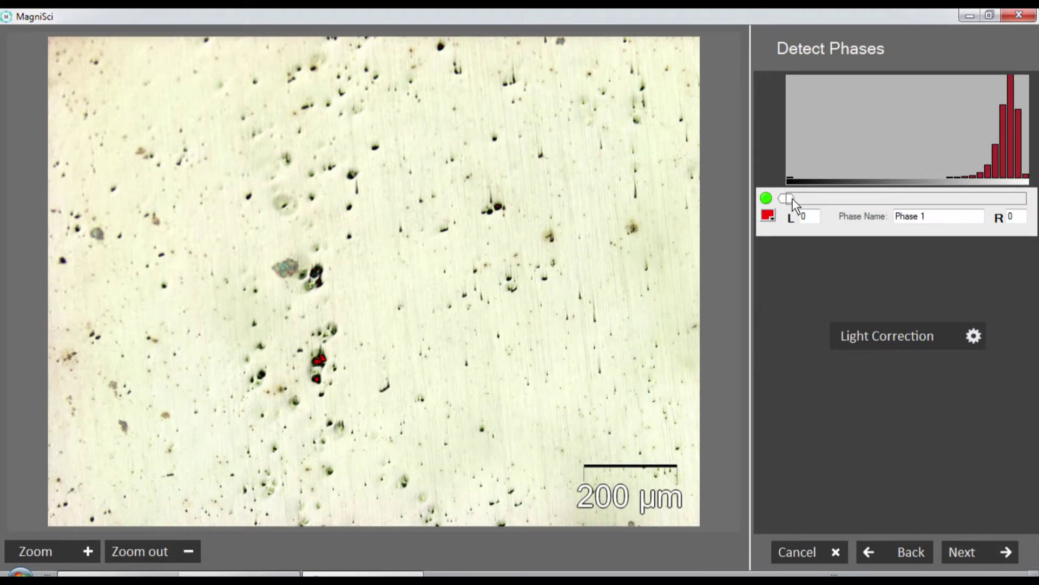
Adjust the Phase 1 threshold to 0–109 so the dark inclusions turn red.
drag(827, 199, 918, 194)
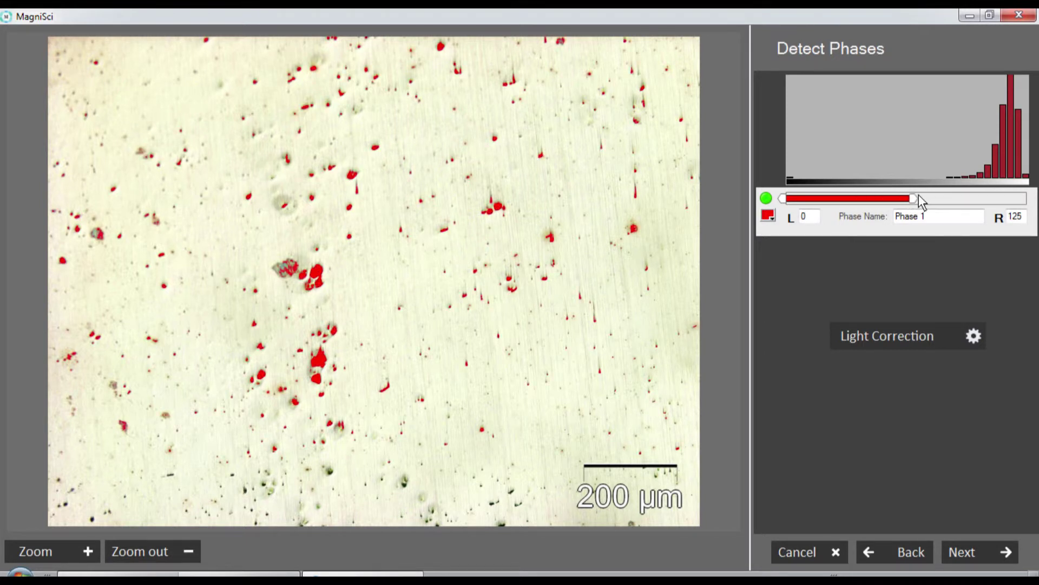
mouse_move(918, 194)
mouse_down()
mouse_move(814, 199)
mouse_move(918, 194)
mouse_up()
drag(919, 196, 892, 198)
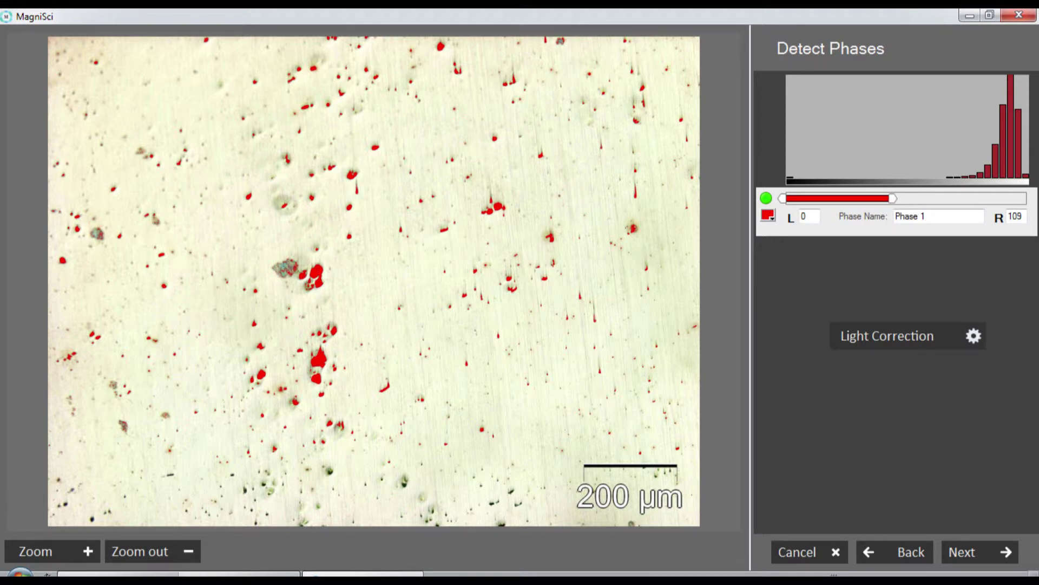
Zoom into the micrograph, toggle the red overlay to verify it, and continue to Modify Detected Phases.
click(54, 560)
click(54, 560)
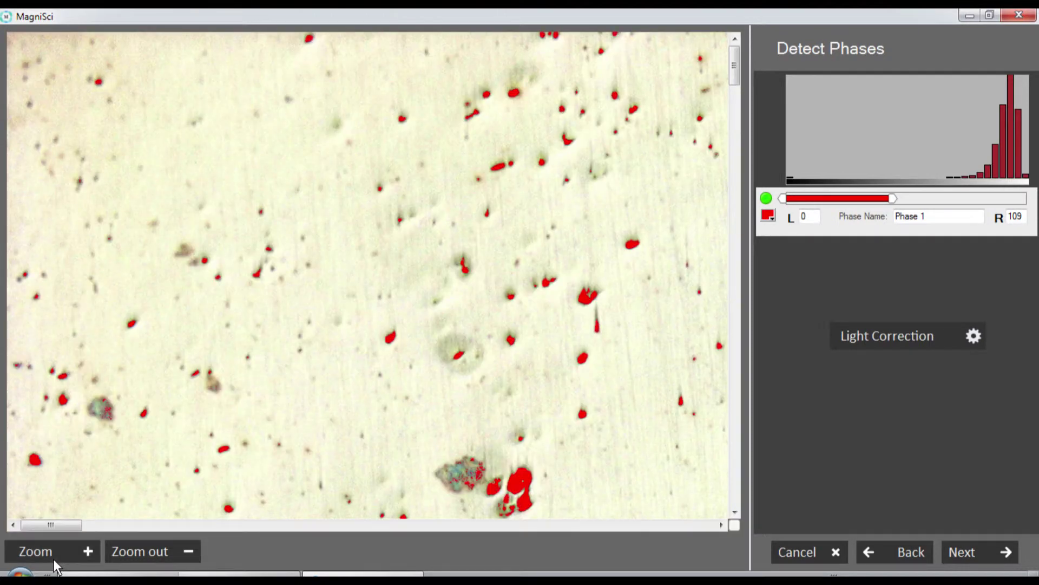
click(768, 194)
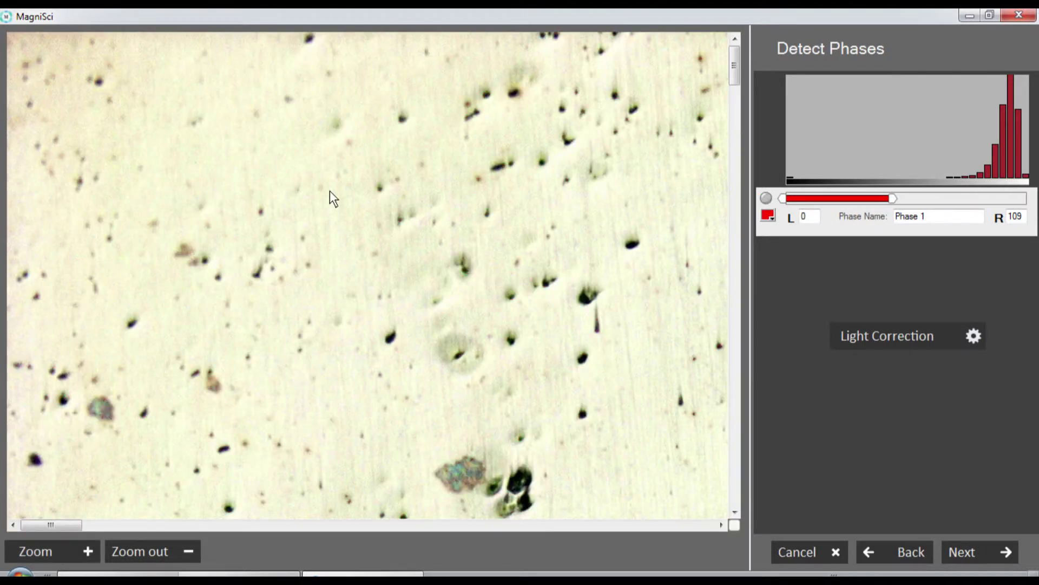
click(768, 196)
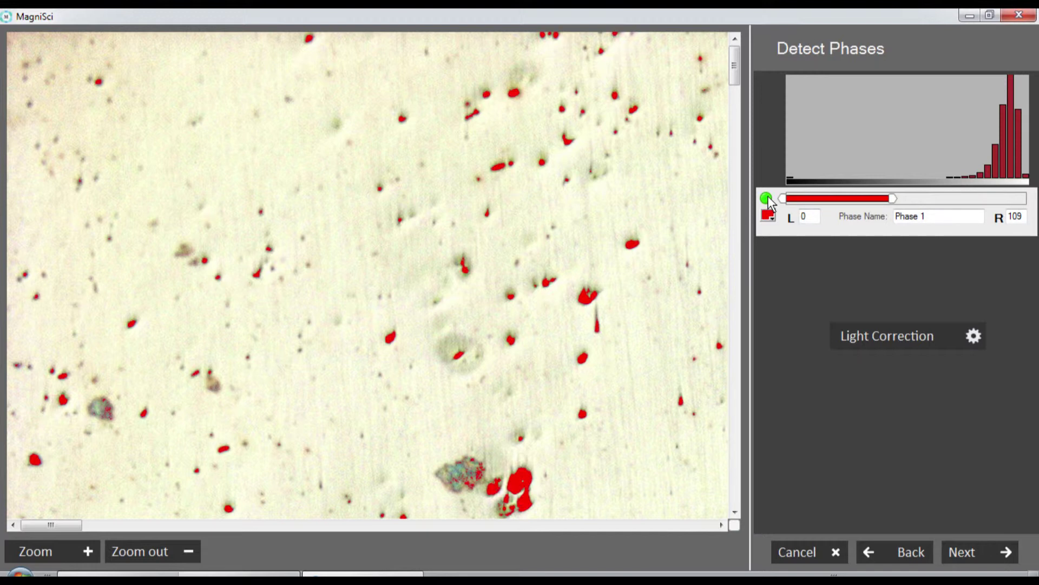
click(767, 196)
click(768, 198)
click(990, 552)
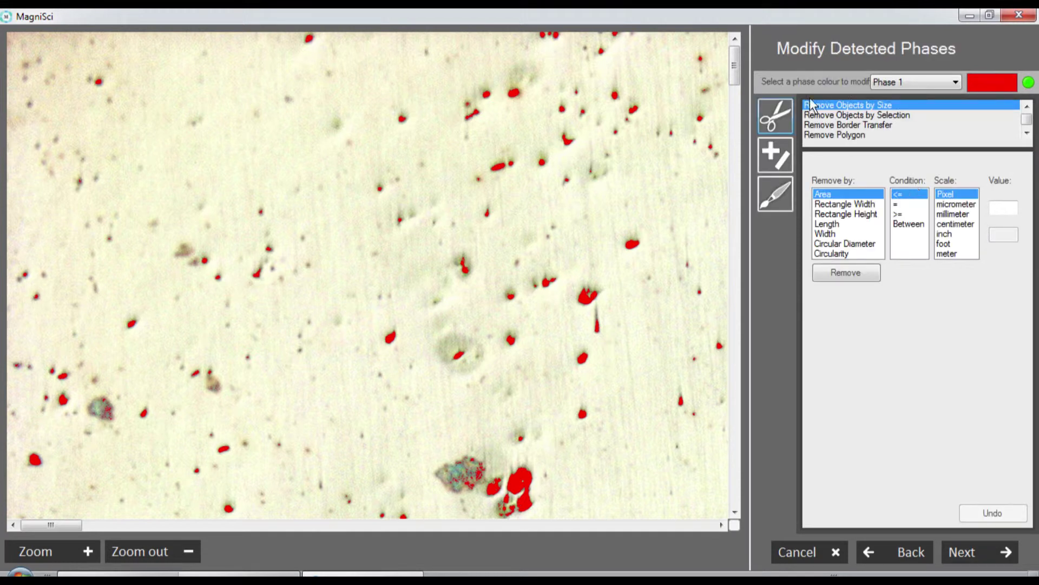
Remove Phase 1 objects with length <= 1 pixel.
click(1028, 81)
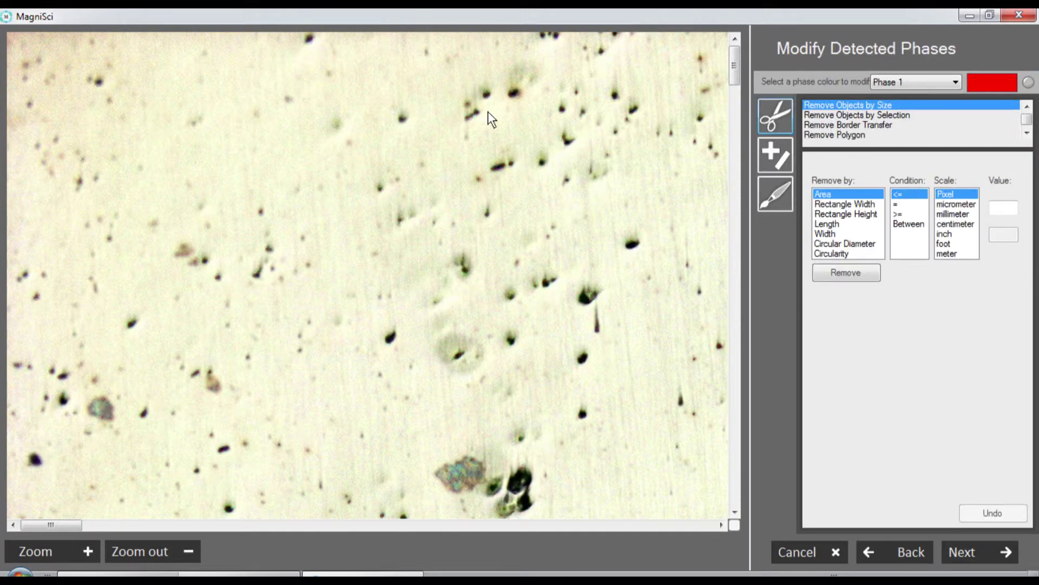
click(1028, 82)
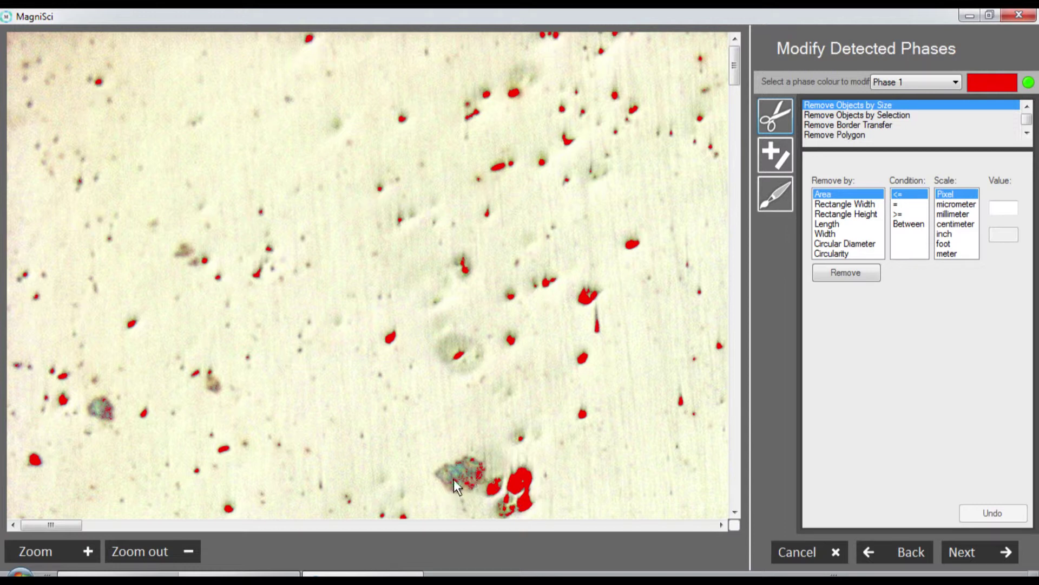
click(861, 223)
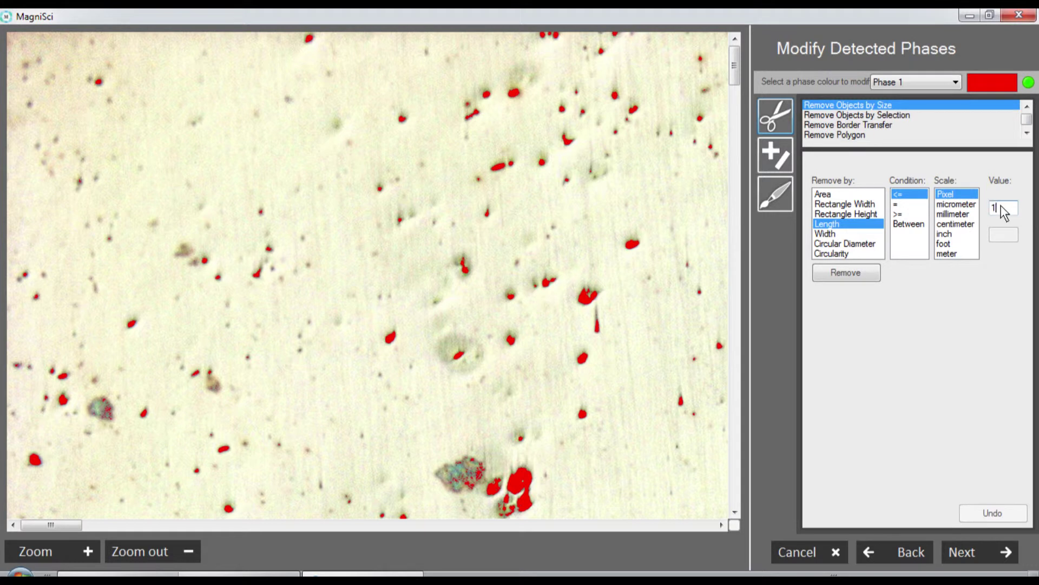
click(869, 274)
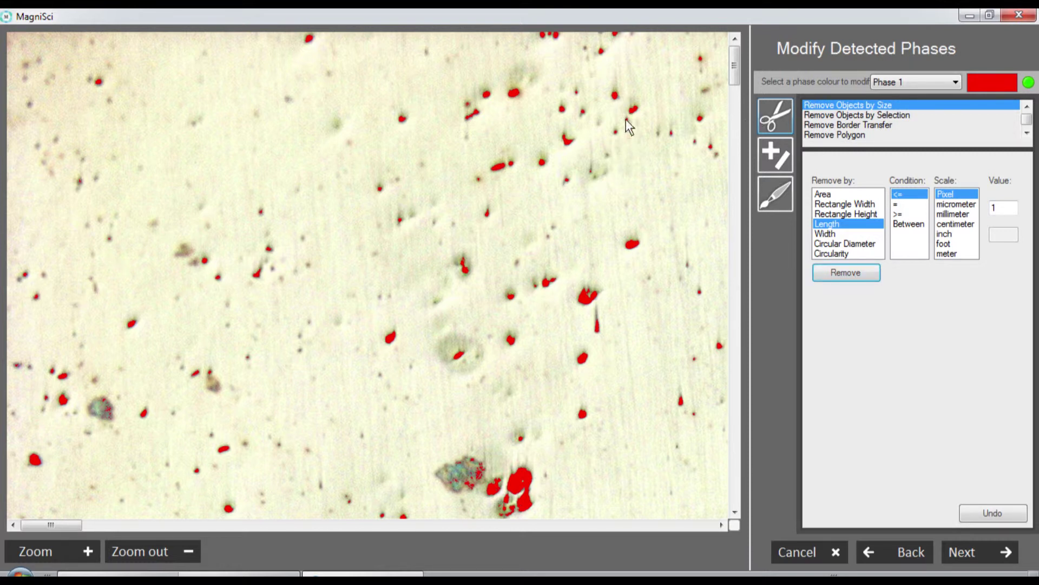
Compare the overlay, then raise the length limit to 3 pixels and remove those objects.
click(1028, 82)
click(1028, 82)
click(1029, 83)
click(1029, 84)
double_click(1002, 208)
click(853, 275)
Check the whole micrograph, select Remove Border Transfer, and advance to the Tools step.
click(150, 558)
click(149, 557)
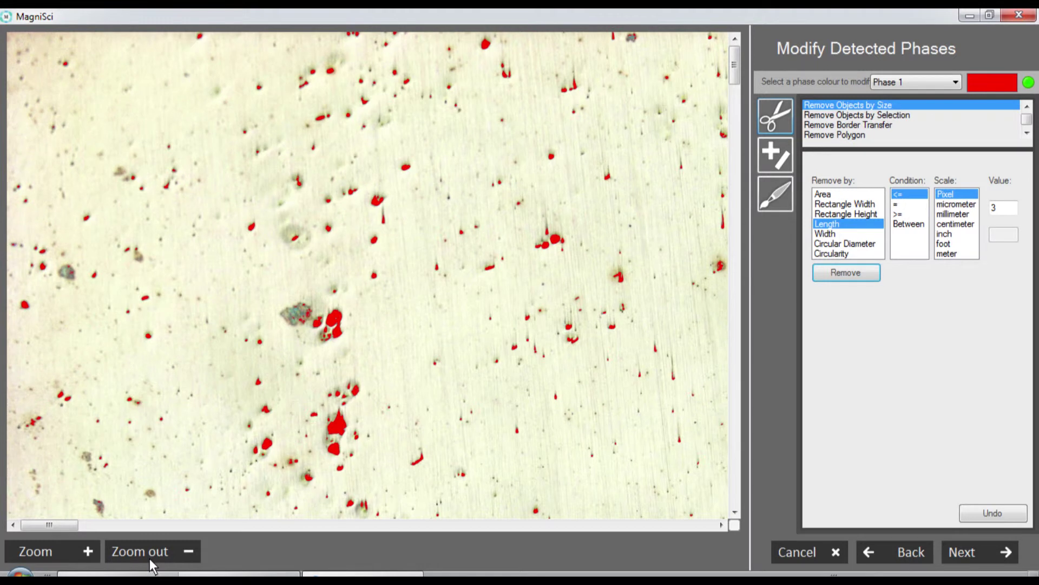
click(150, 558)
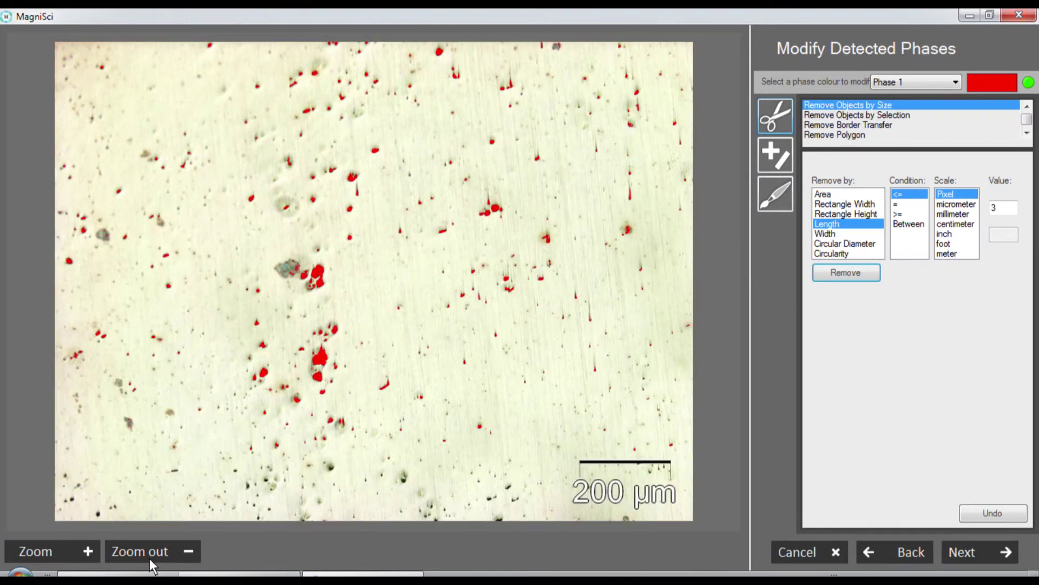
click(62, 557)
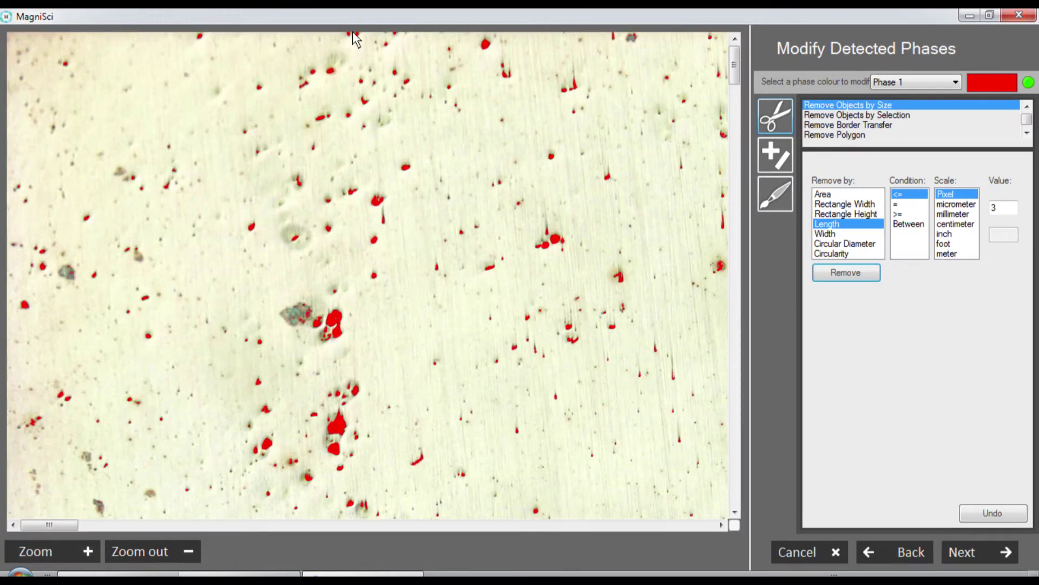
click(891, 124)
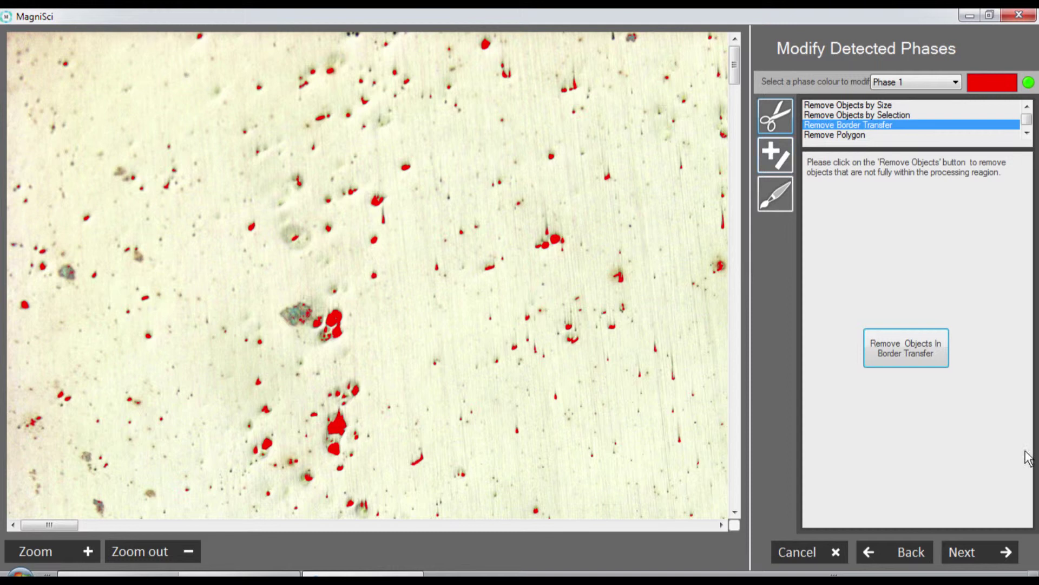
click(972, 549)
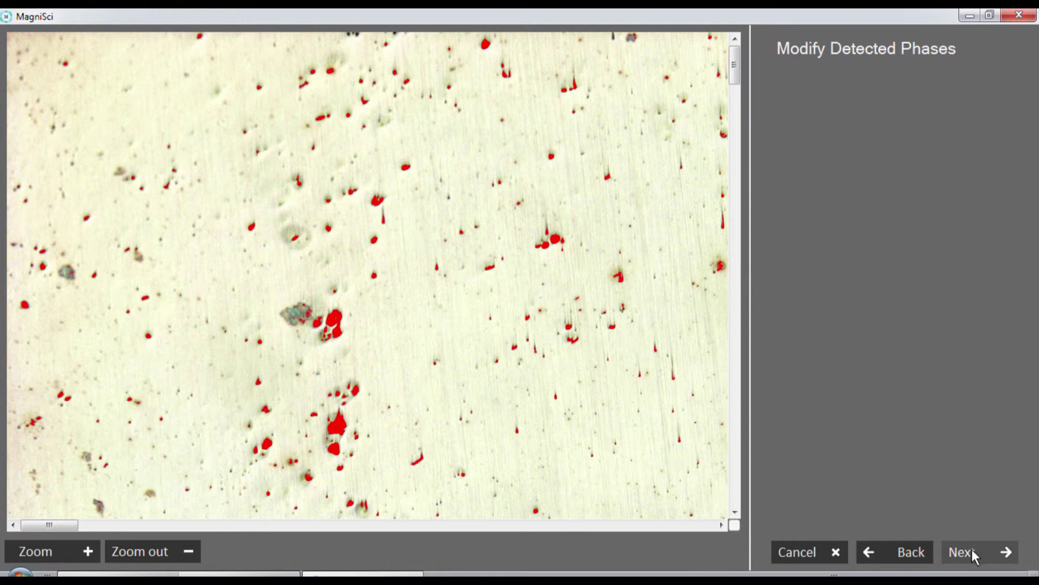
click(972, 549)
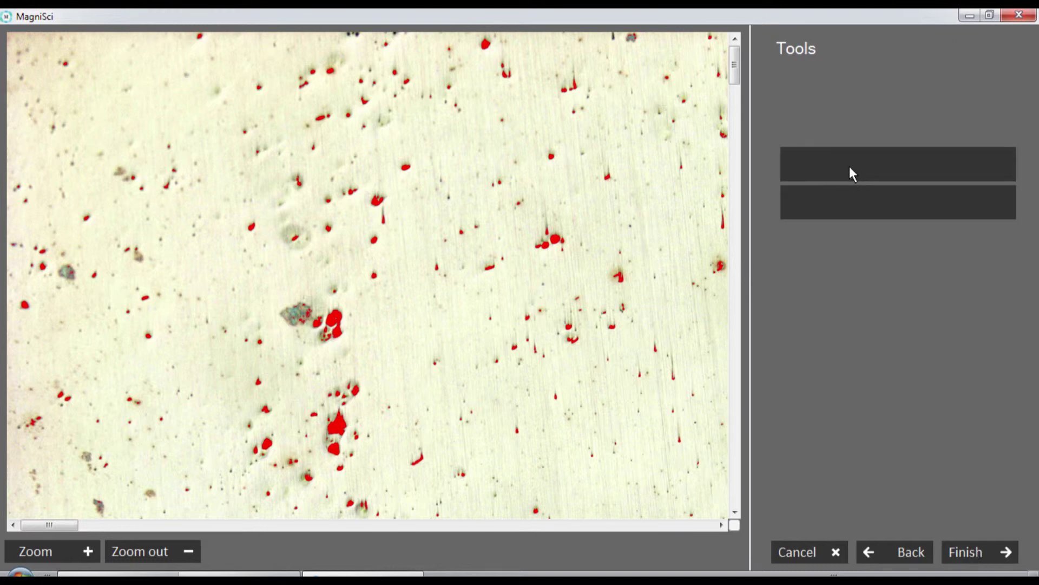
Open the HTML report in Chrome and scroll through the histograms for 245 inclusions (5.991 µm mean diameter).
click(850, 170)
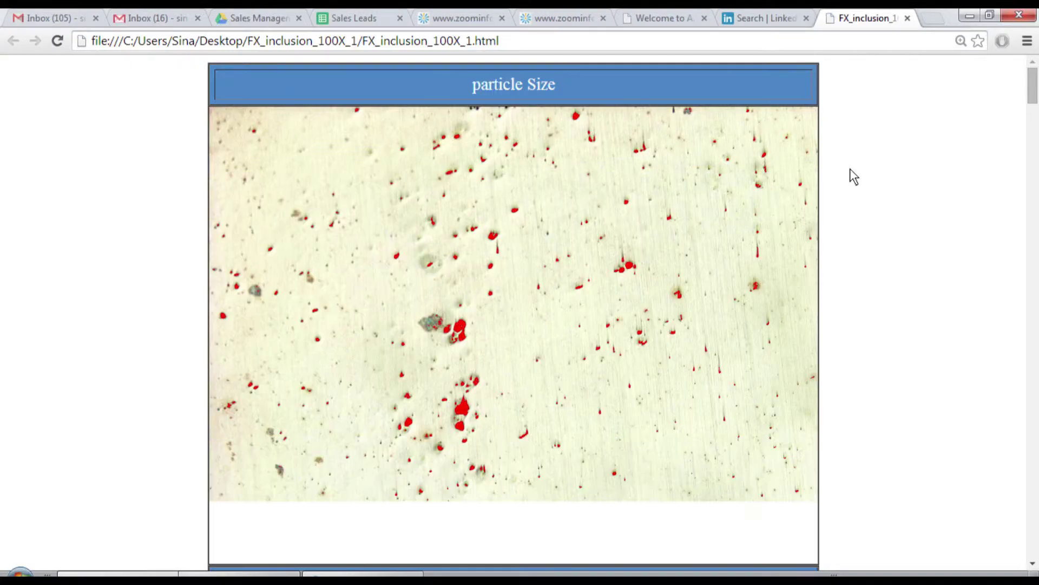
scroll(850, 168, down, 2)
scroll(850, 168, up, 2)
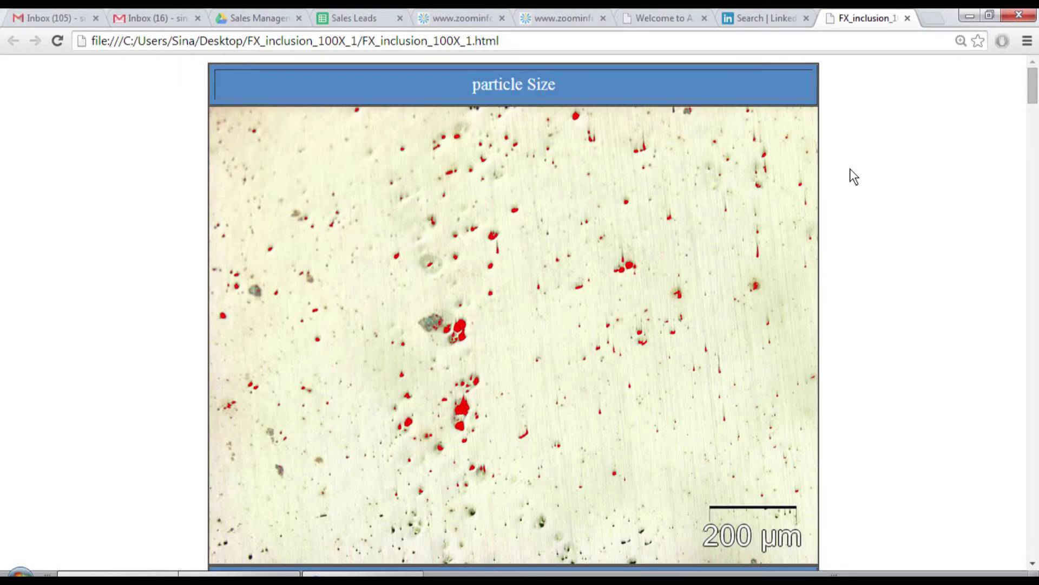
scroll(849, 168, down, 10)
scroll(850, 170, down, 3)
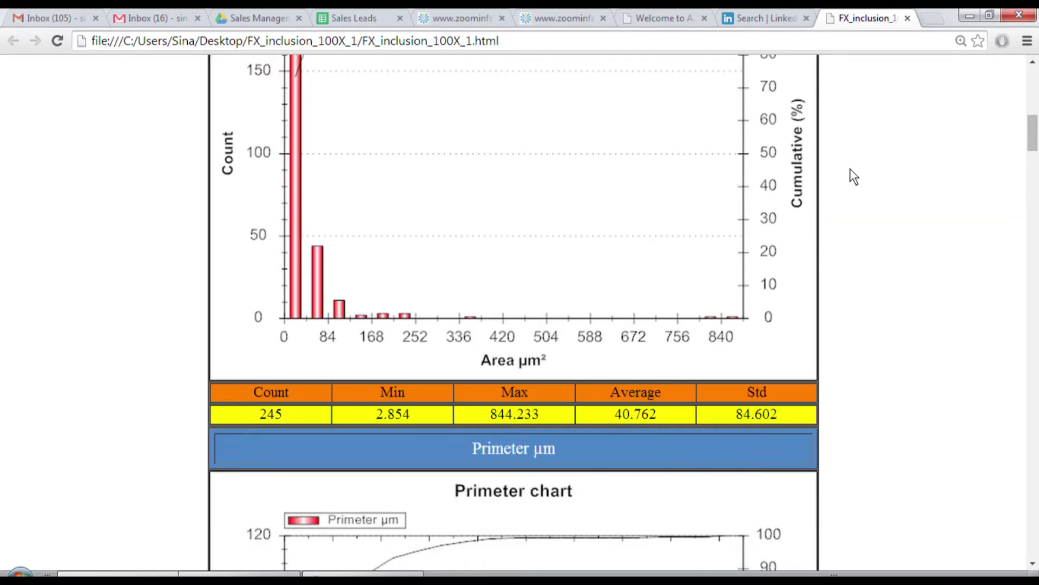
scroll(850, 168, up, 2)
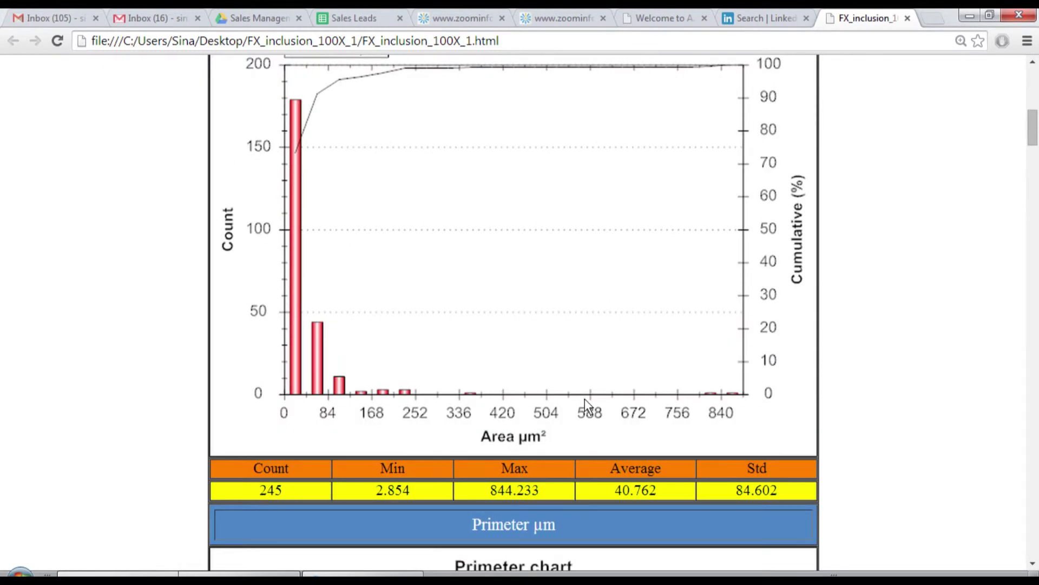
scroll(859, 413, down, 9)
scroll(860, 422, down, 4)
scroll(859, 422, up, 4)
scroll(859, 421, down, 20)
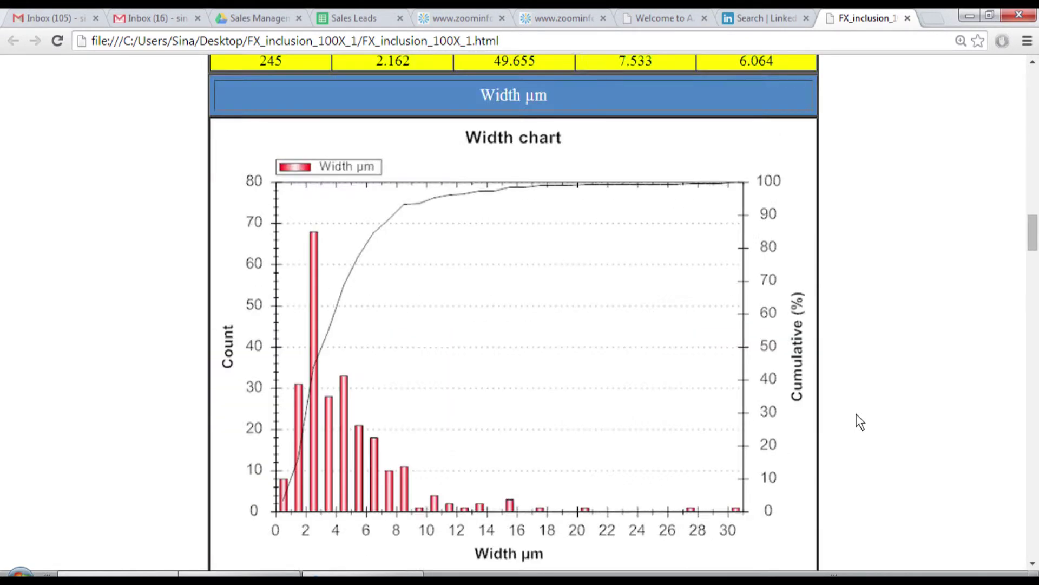
scroll(860, 422, down, 10)
scroll(860, 421, down, 1)
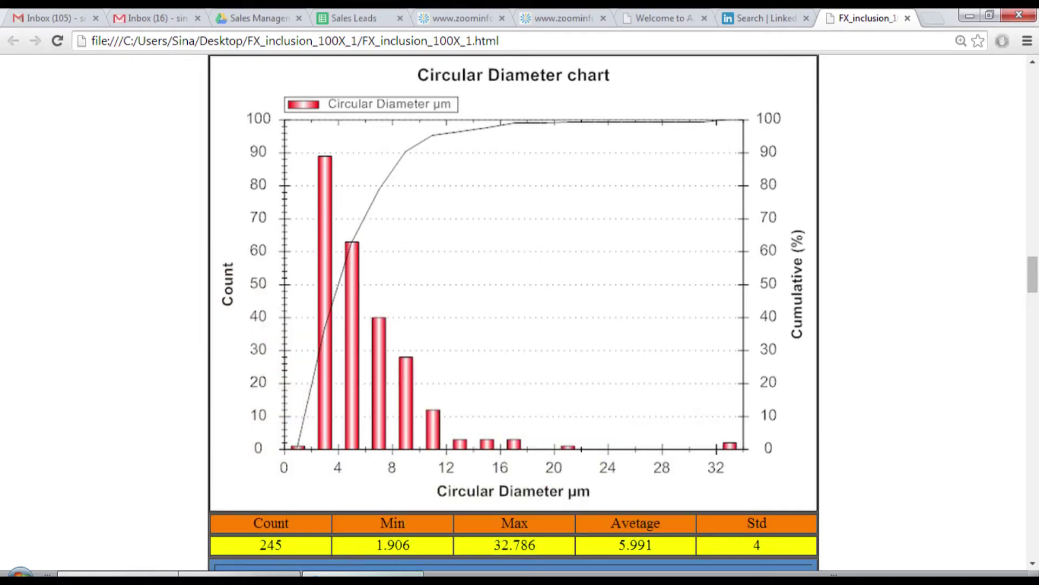
Zoom the report micrograph to 400%, pan across it, drop to 200%, then return to MagniSci.
scroll(786, 414, up, 20)
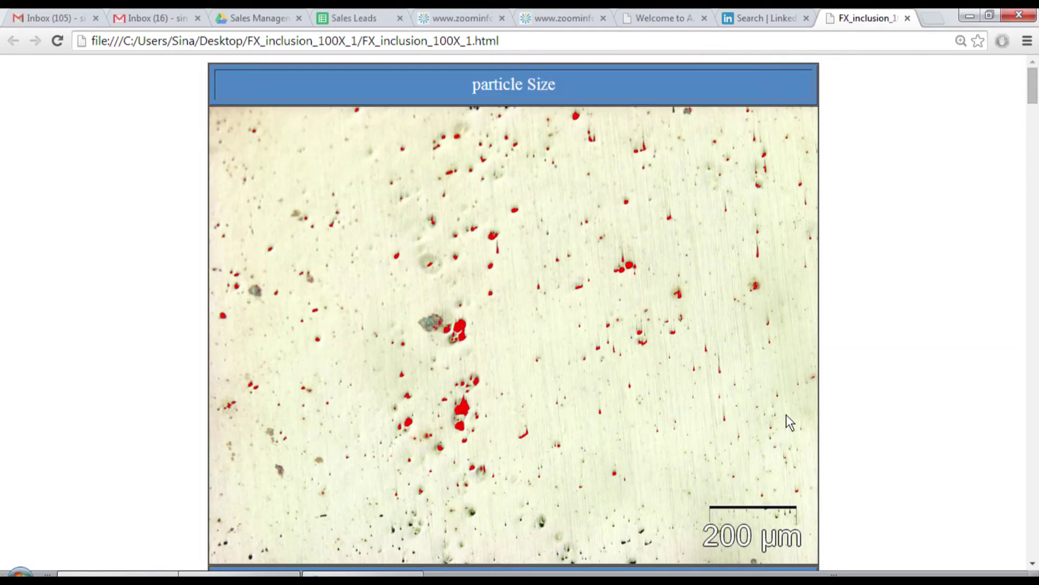
ctrl+scroll(560, 430, up, 8)
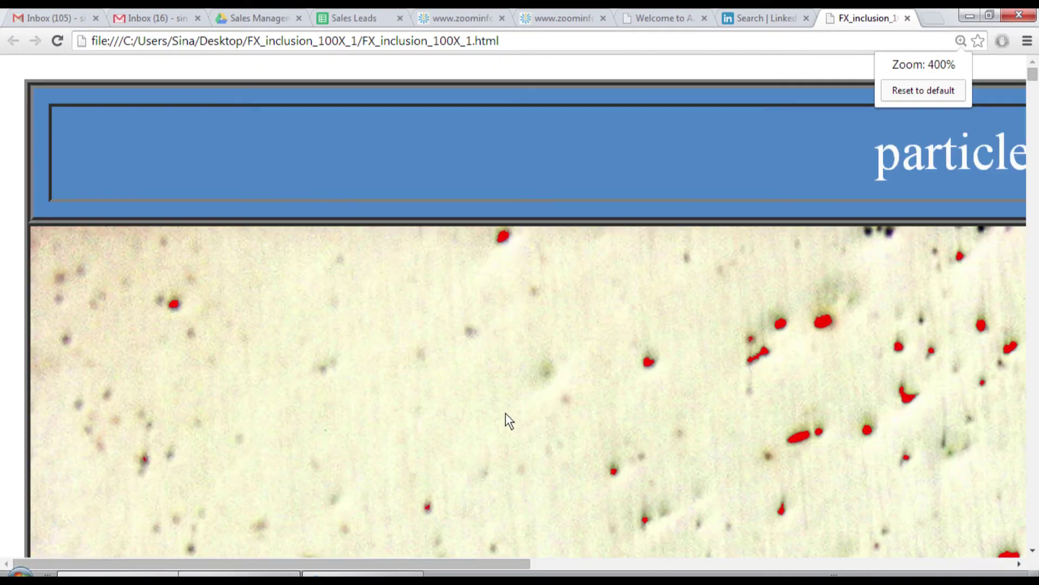
scroll(791, 535, right, 11)
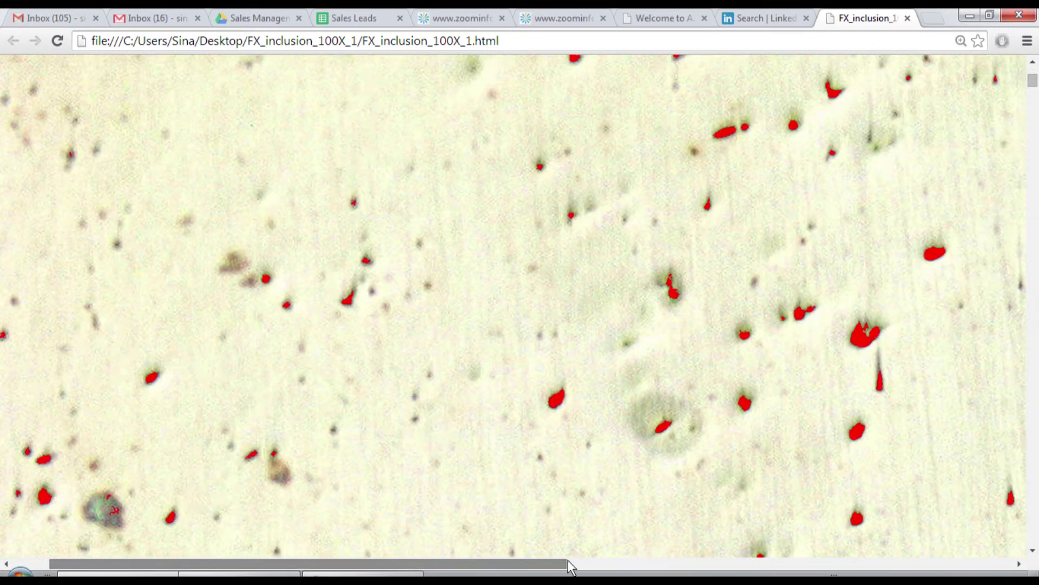
scroll(839, 536, right, 6)
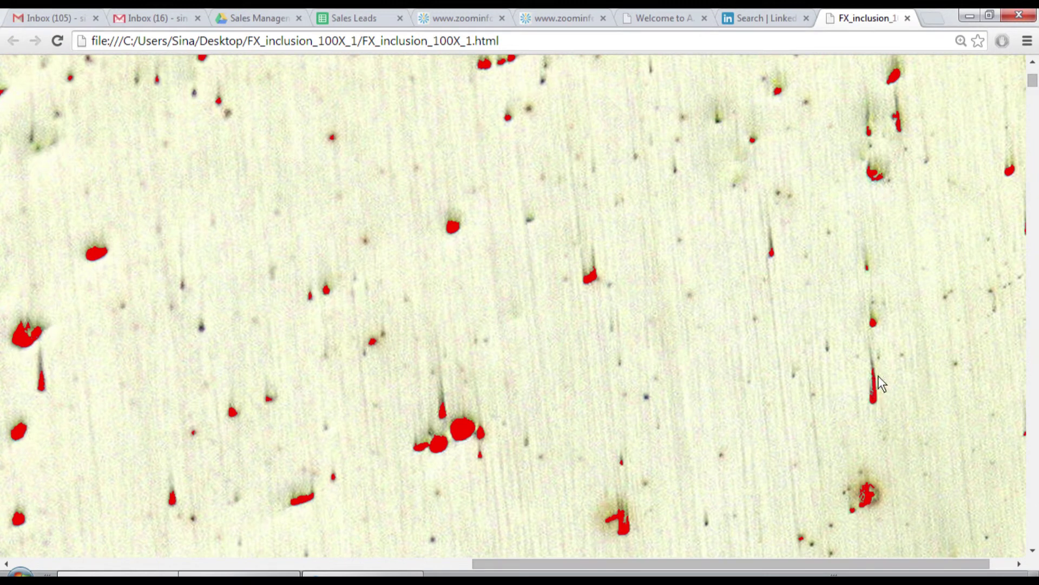
scroll(447, 388, down, 7)
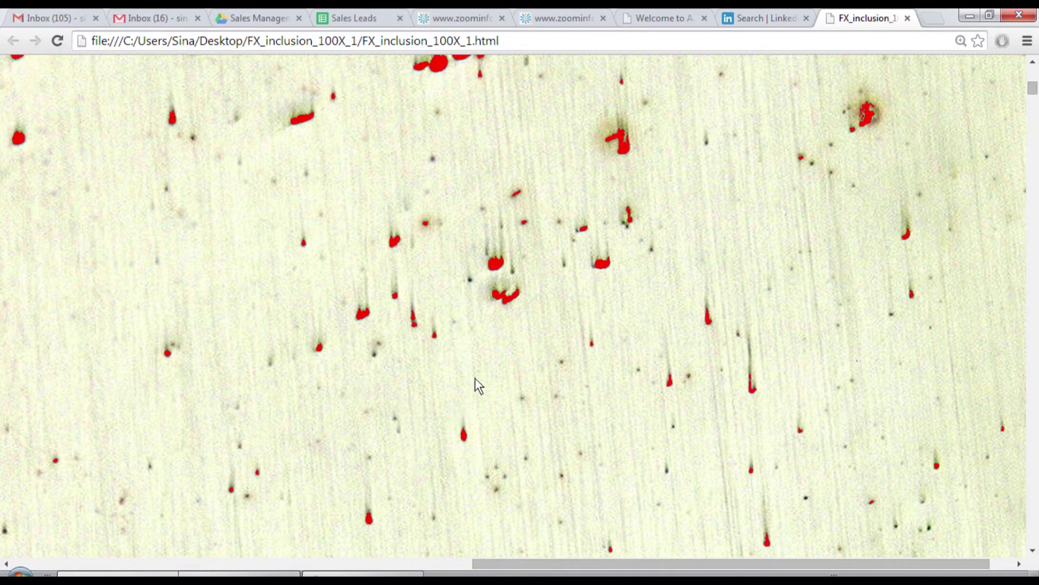
ctrl+scroll(457, 324, down, 3)
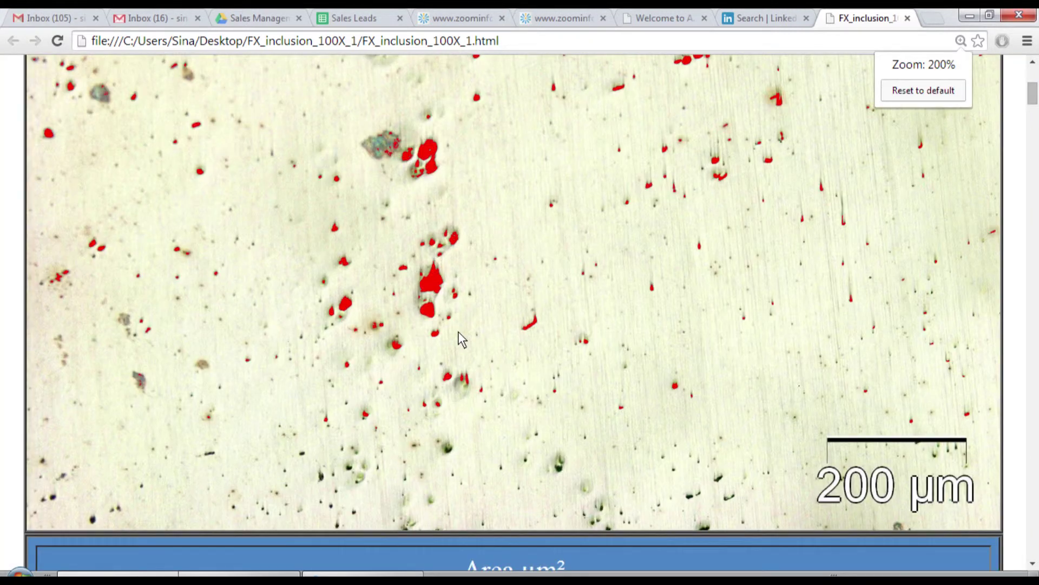
click(380, 574)
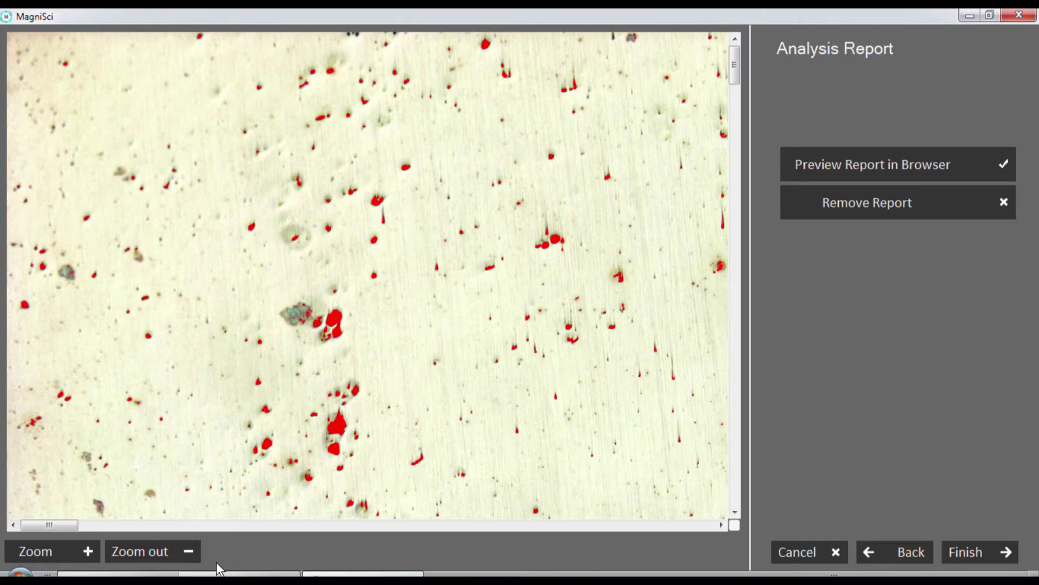
Bring the HTML report back up, zoom it out one step and scroll through it.
mouse_move(181, 574)
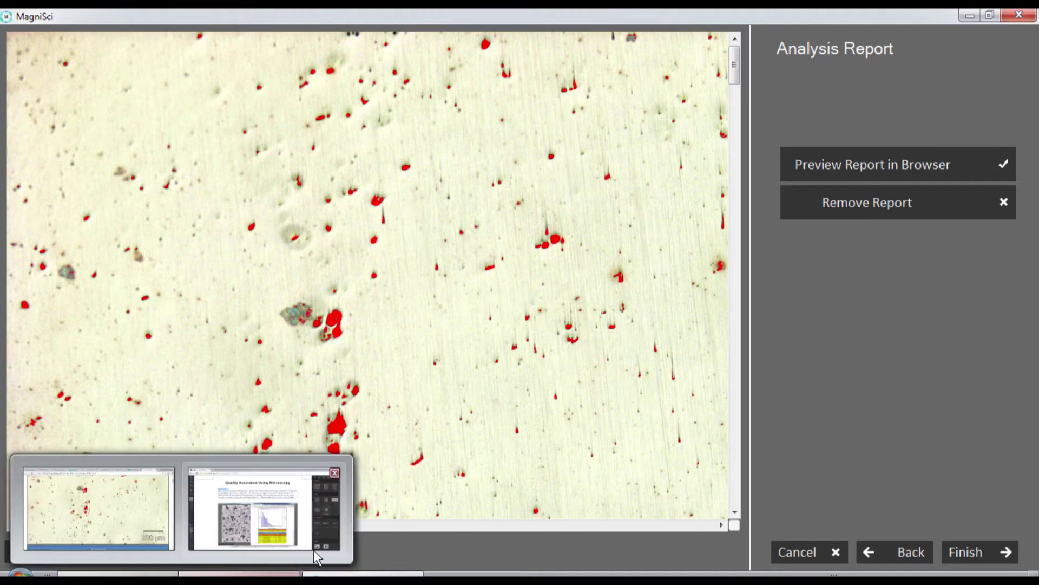
click(311, 544)
scroll(495, 433, down, 10)
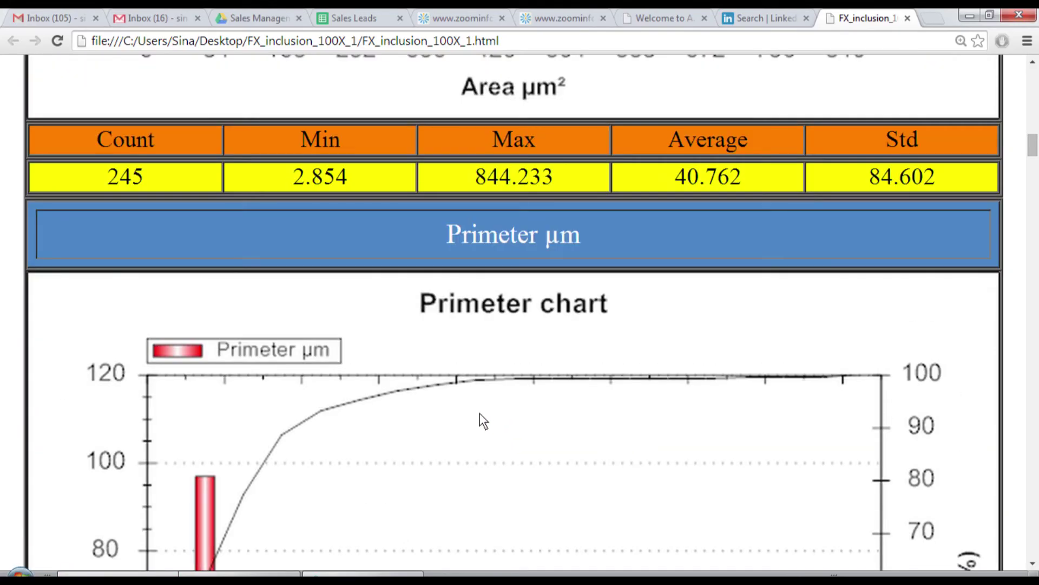
key(ctrl+minus)
key(ctrl+minus)
key(ctrl+minus)
key(ctrl+minus)
key(ctrl+minus)
scroll(303, 422, down, 3)
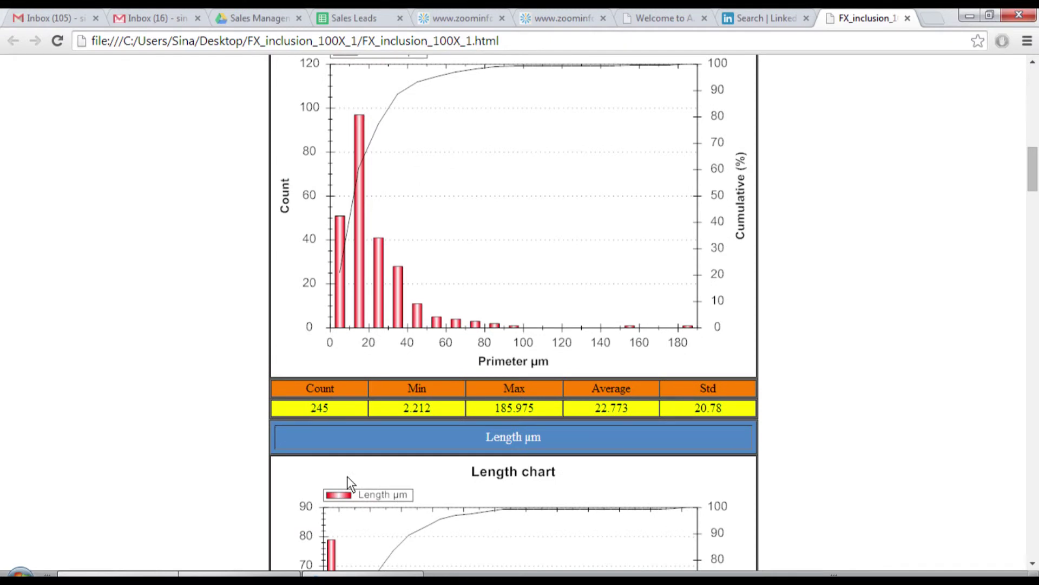
Cancel the Particle Size analysis in MagniSci and confirm with Yes.
key(alt+Tab)
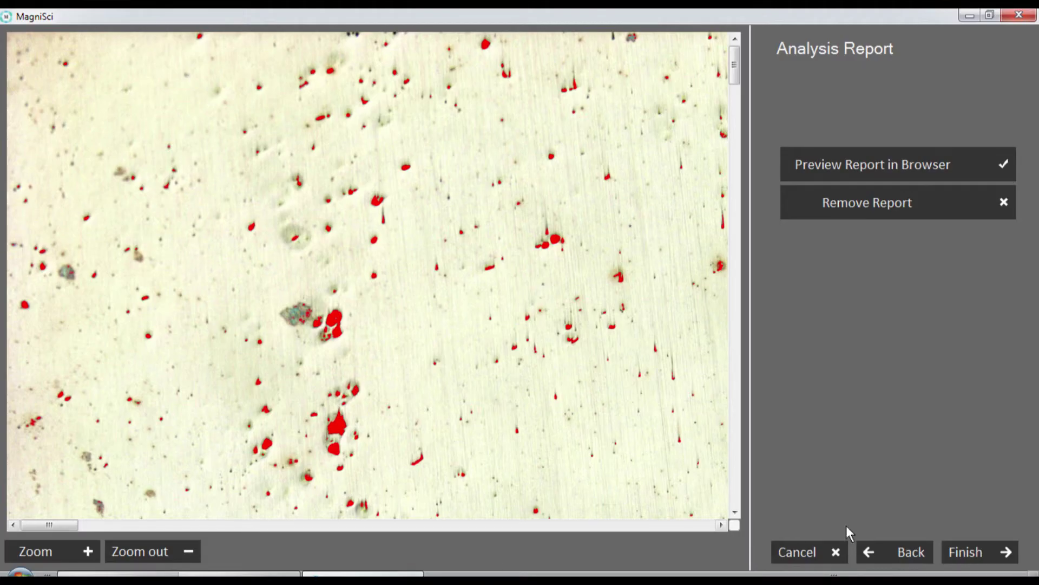
click(817, 550)
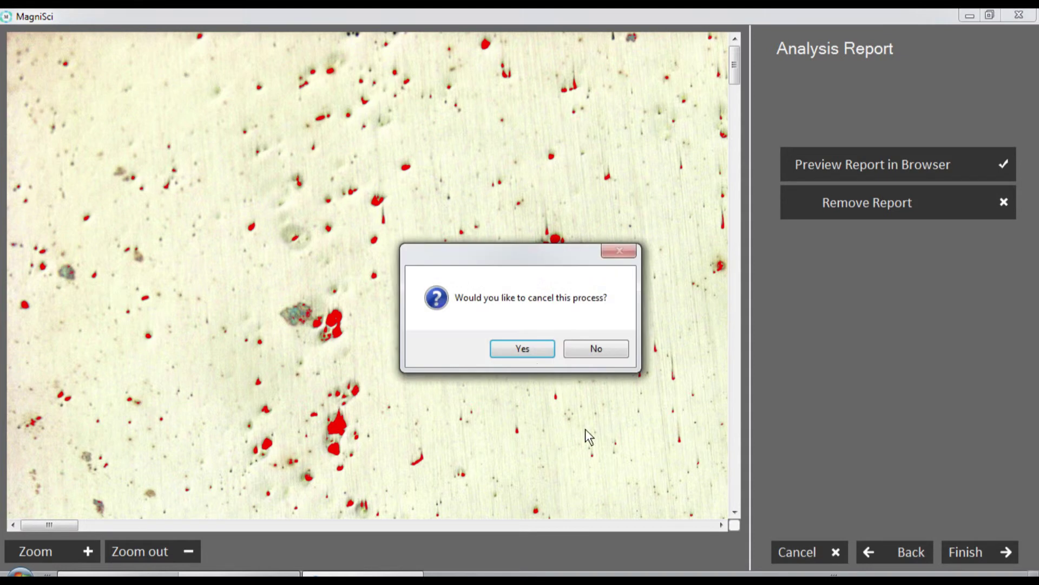
click(527, 353)
scroll(810, 356, up, 3)
scroll(810, 351, down, 3)
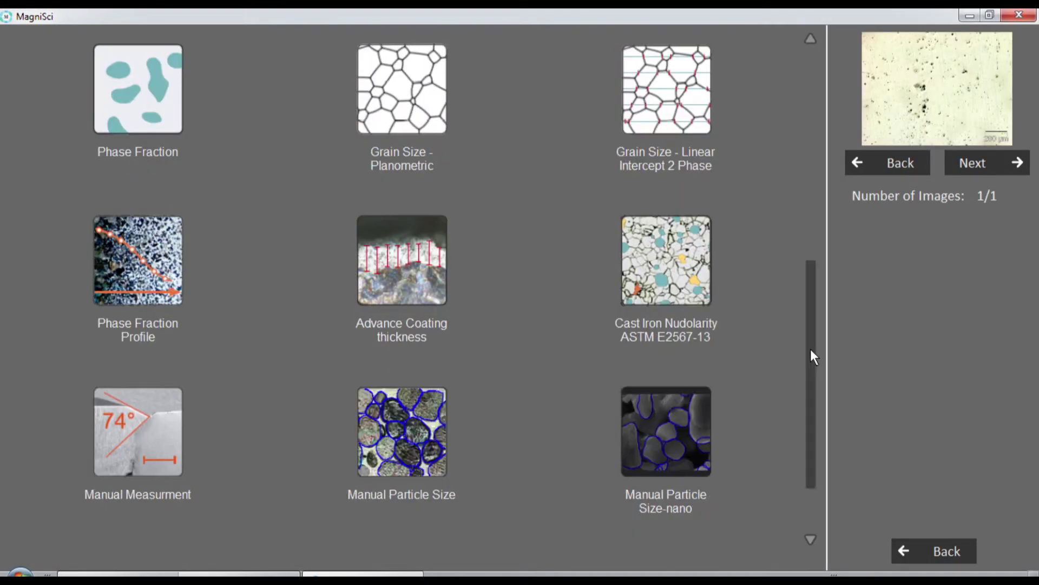
Begin a Manual Measurment using the 'optical 500x' saved calibration.
click(111, 282)
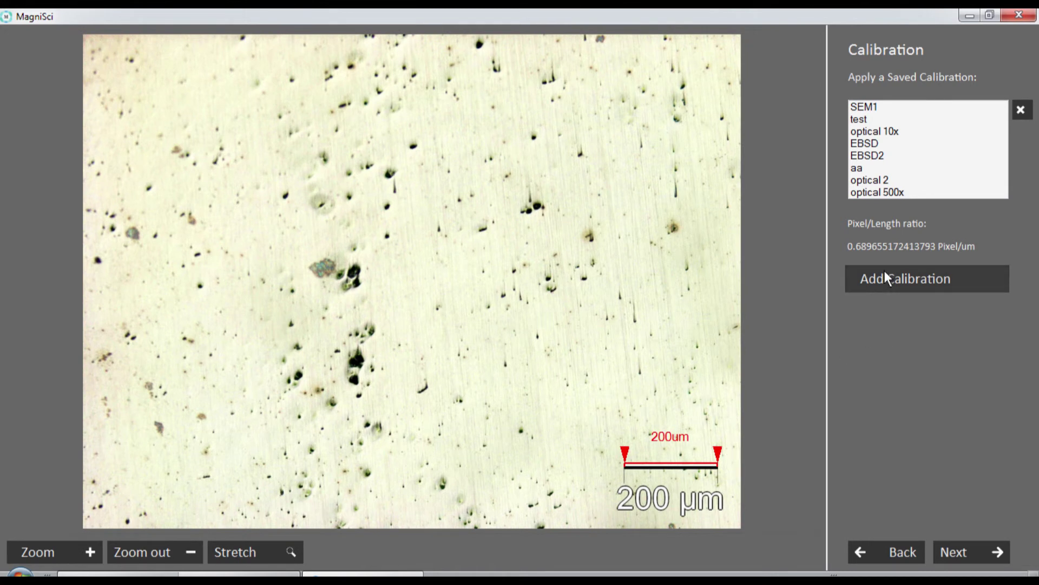
click(898, 192)
click(955, 550)
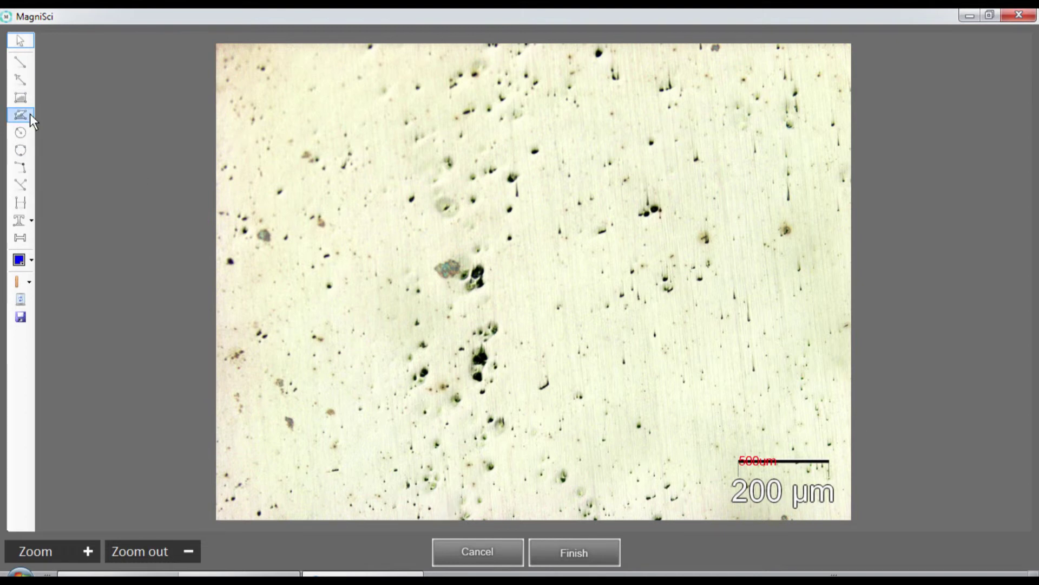
Draw a rectangle from the image's top-left corner to the right edge just above the scale bar.
click(20, 97)
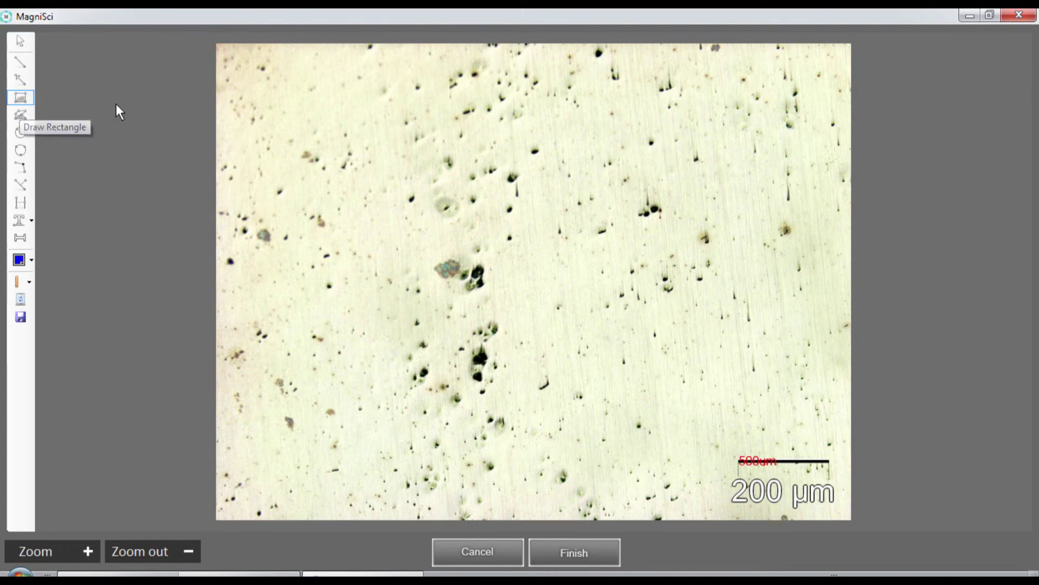
click(216, 43)
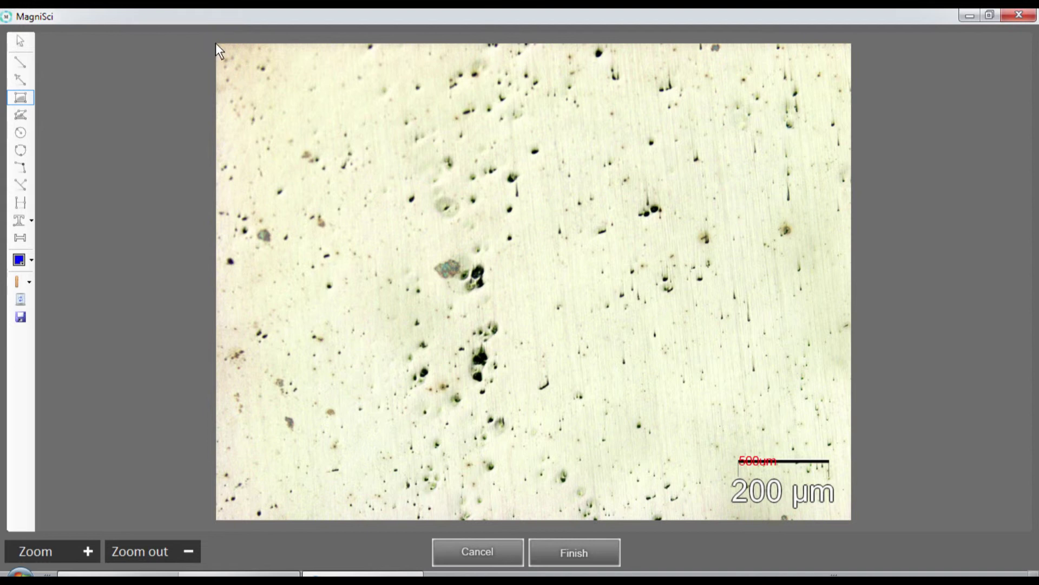
click(851, 457)
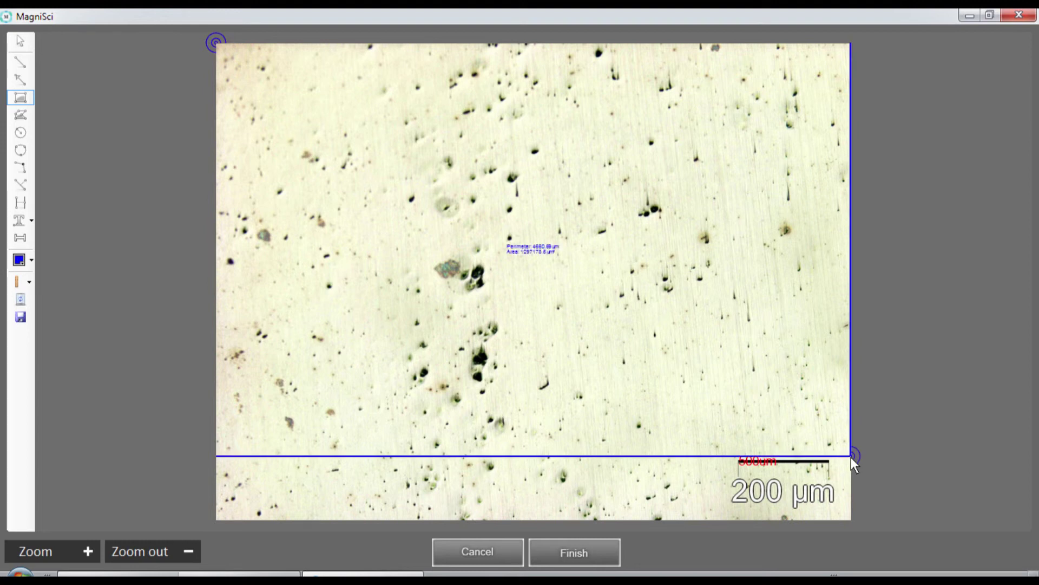
Select the rectangle's perimeter and area label and open its properties.
click(20, 42)
click(535, 252)
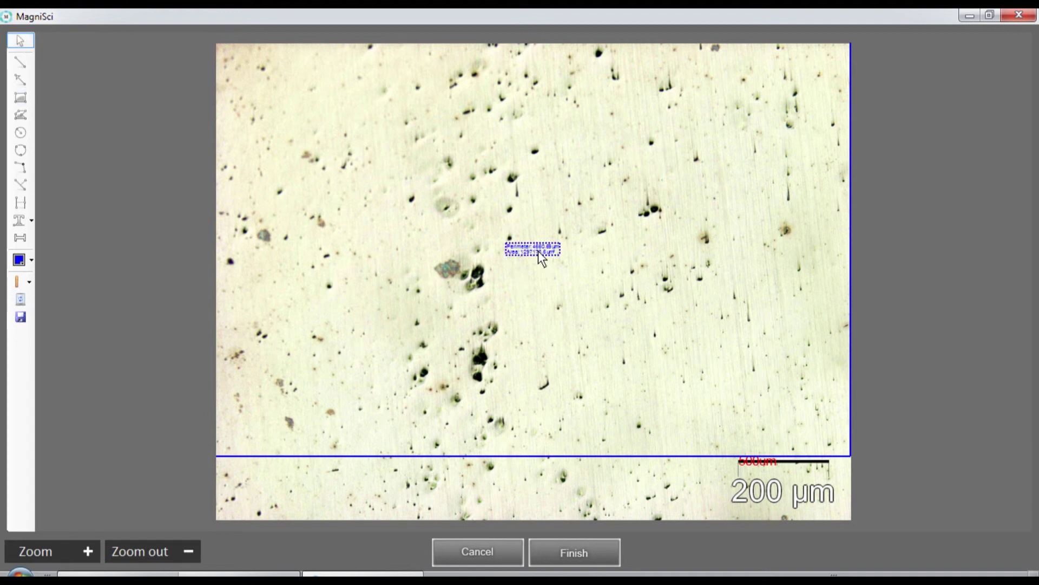
double_click(537, 253)
Enlarge the label font, then show the Chrome report's stats with 245 inclusions.
click(476, 303)
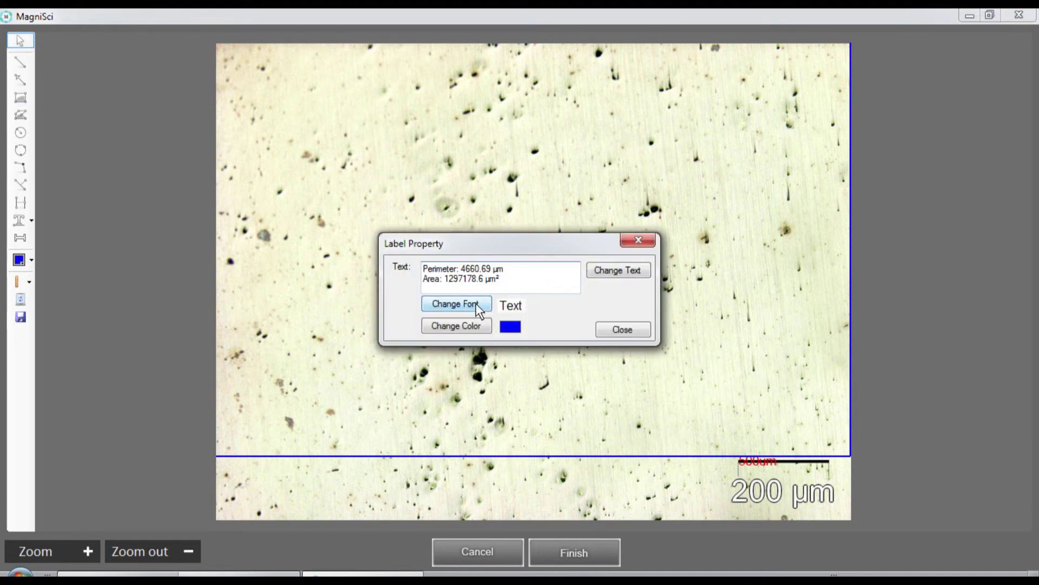
click(579, 199)
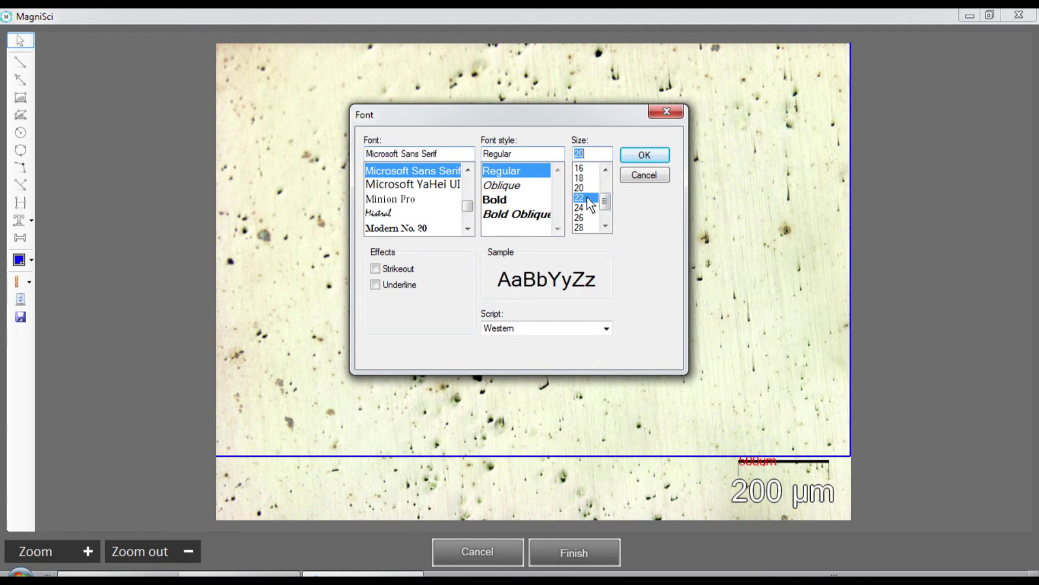
click(644, 155)
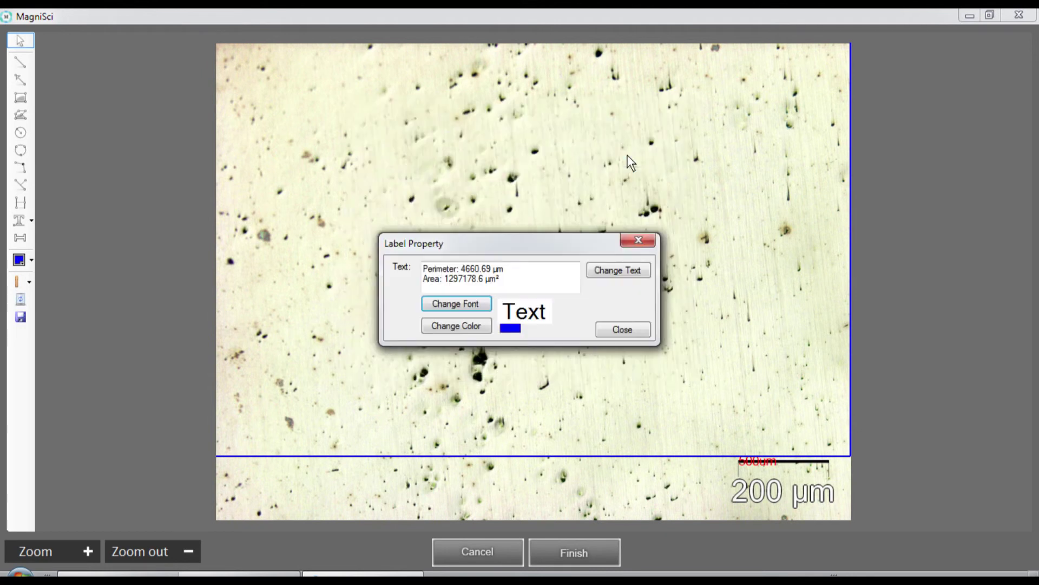
click(632, 331)
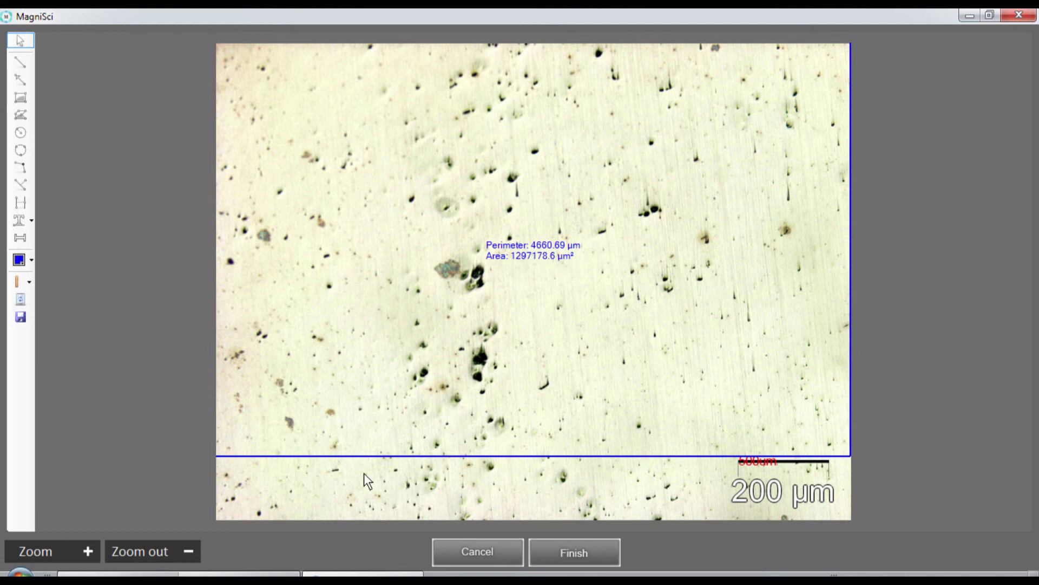
click(118, 574)
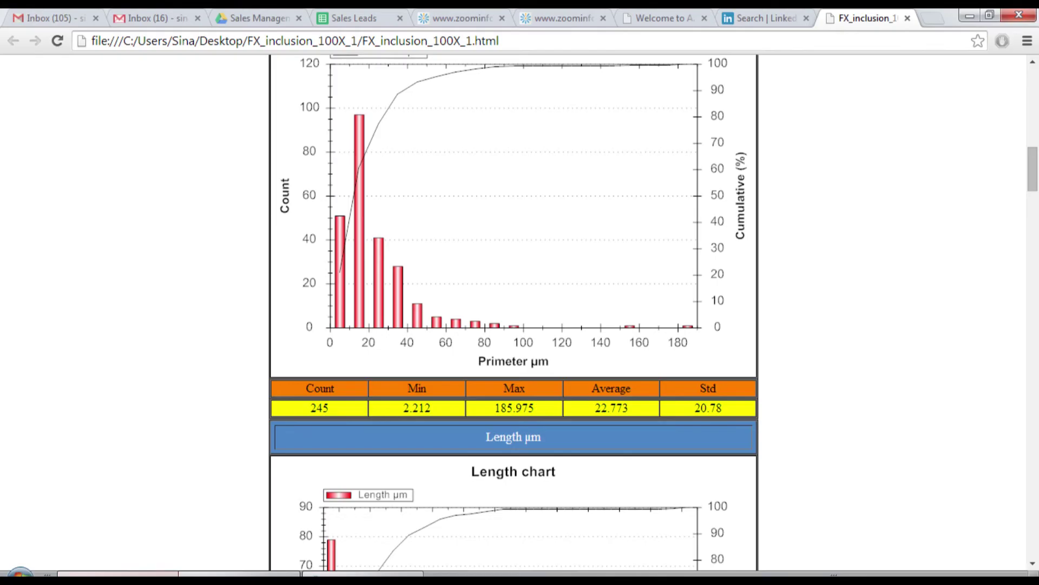
scroll(111, 388, down, 2)
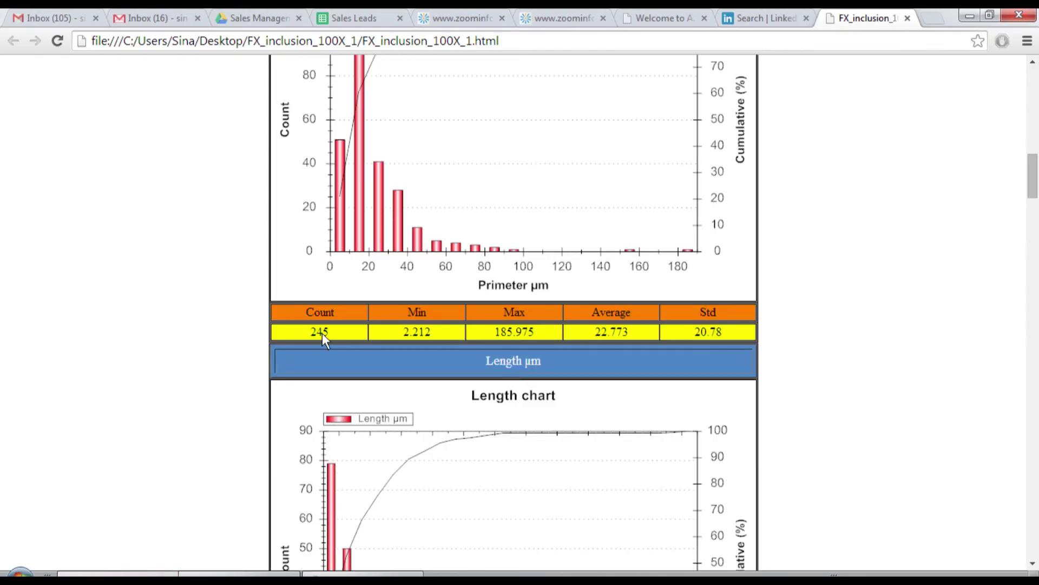
In a new tab, calculate 245/1297000 to get 0.00018889745 inclusions per µm².
click(929, 18)
text(245/)
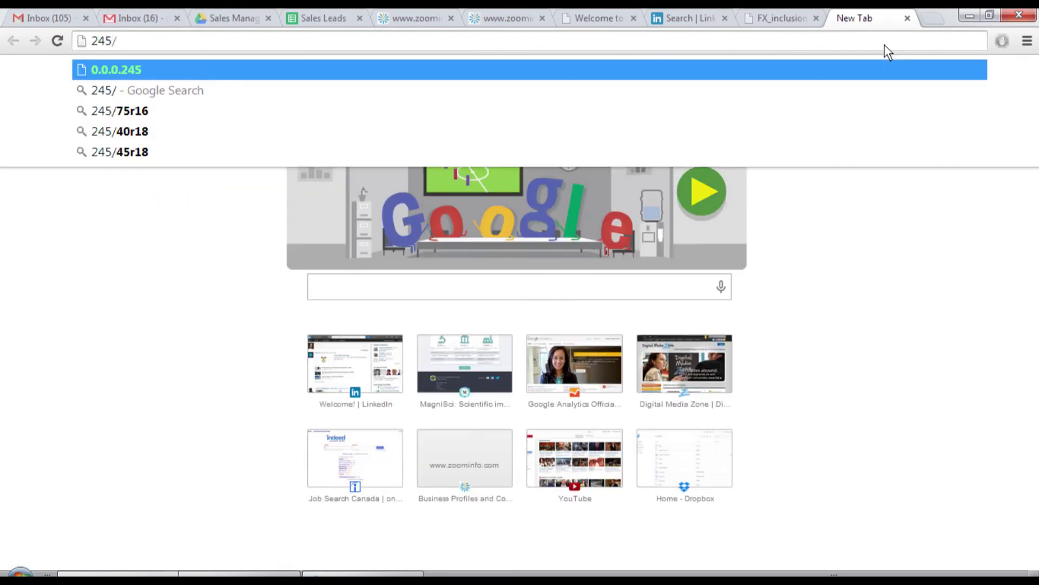
text(1)
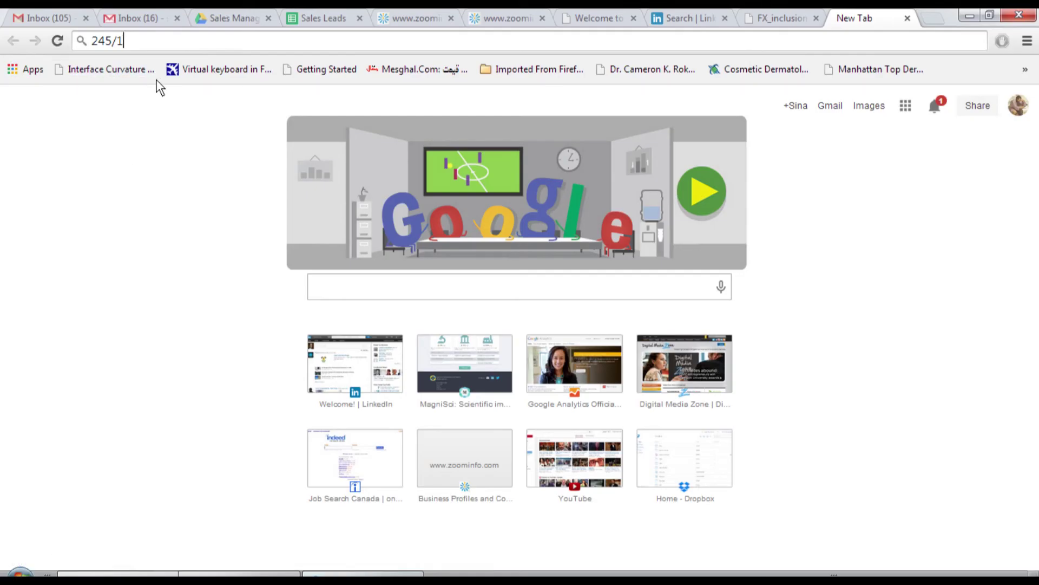
text(29)
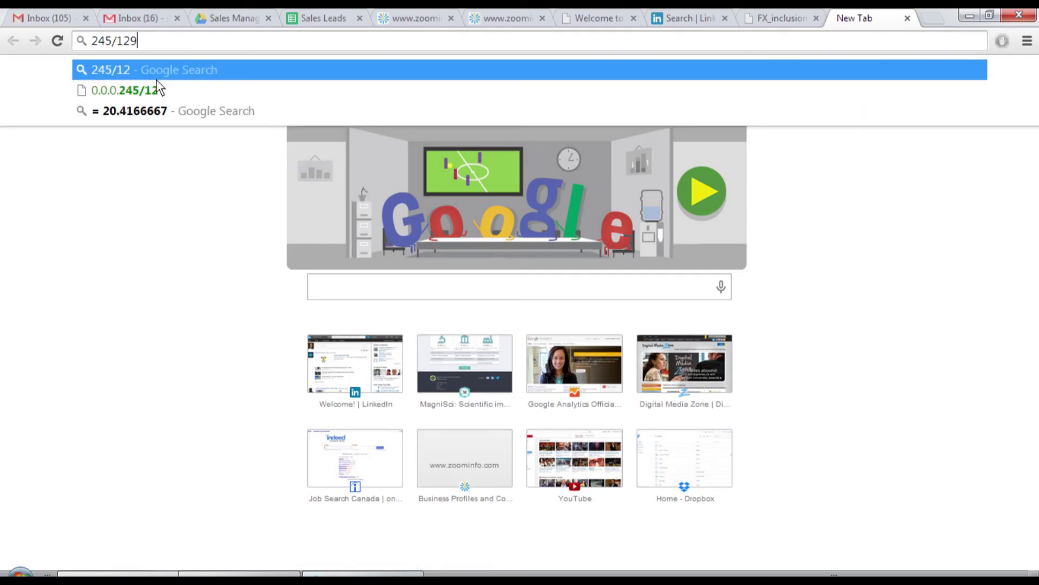
text(700)
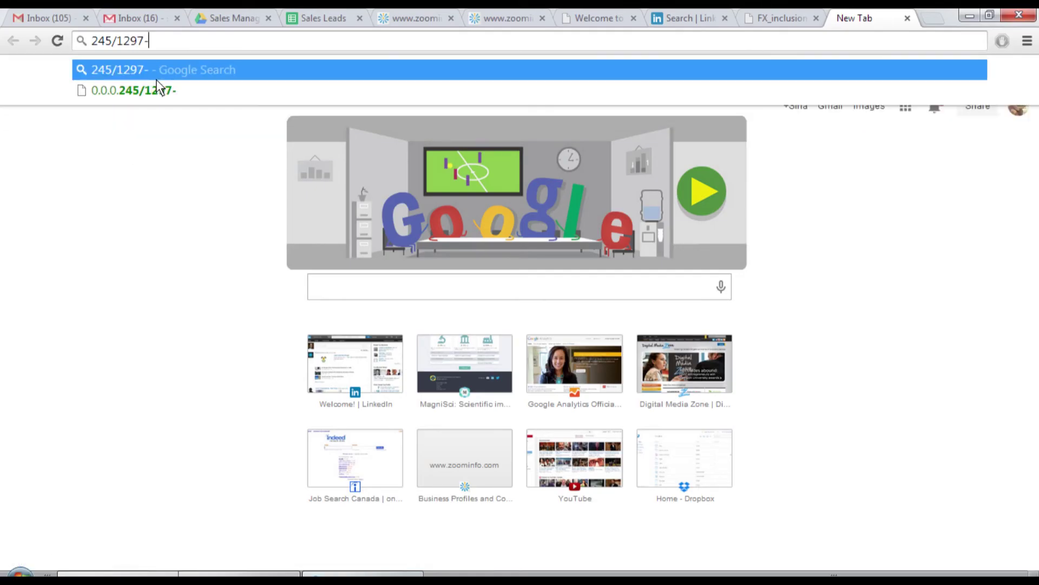
text(0)
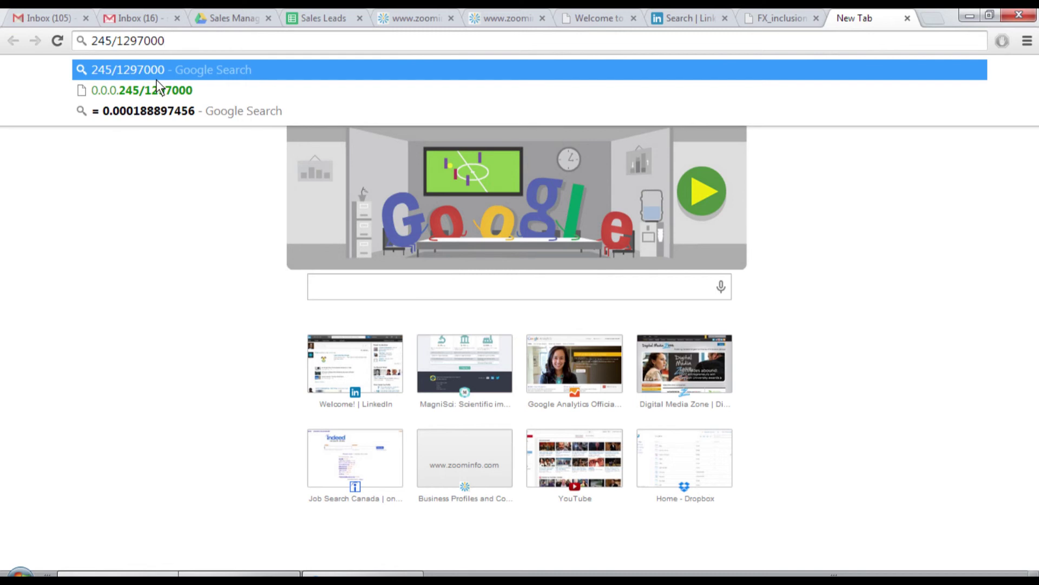
text(=)
key(Return)
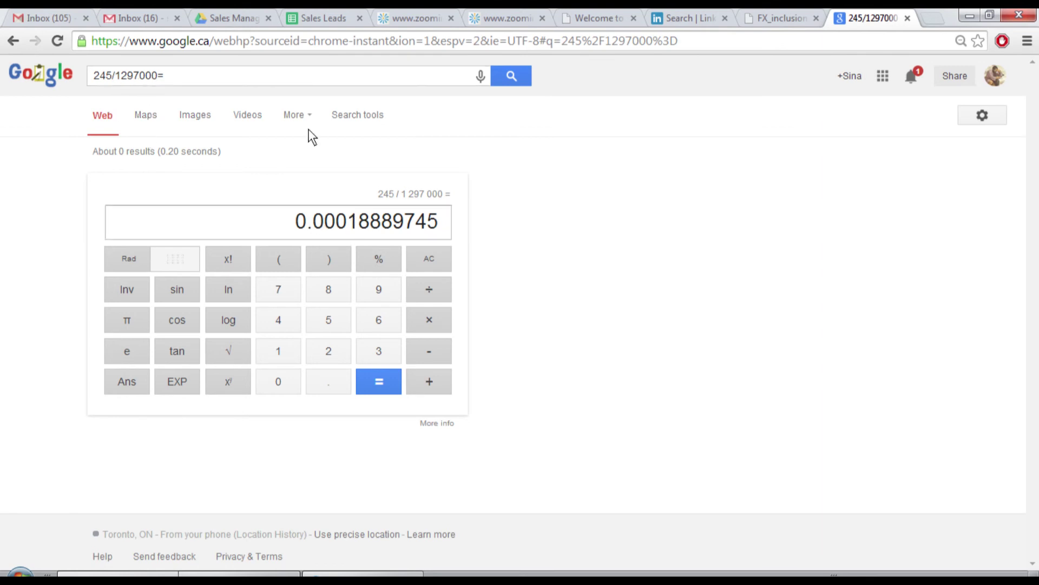
Add *1e12 to the calculation, giving 188897455.667 inclusions per m².
click(155, 75)
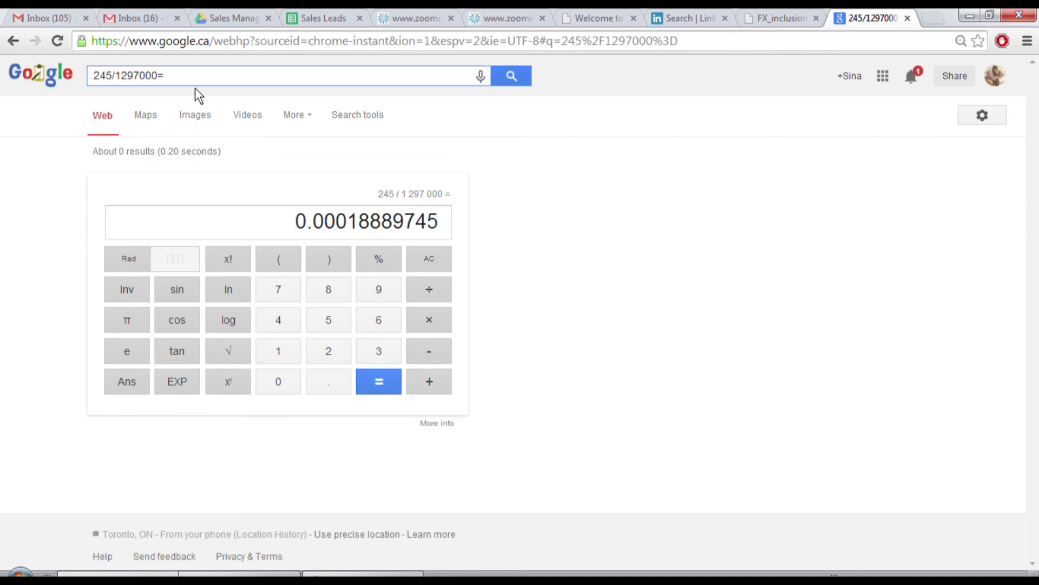
text(*1e)
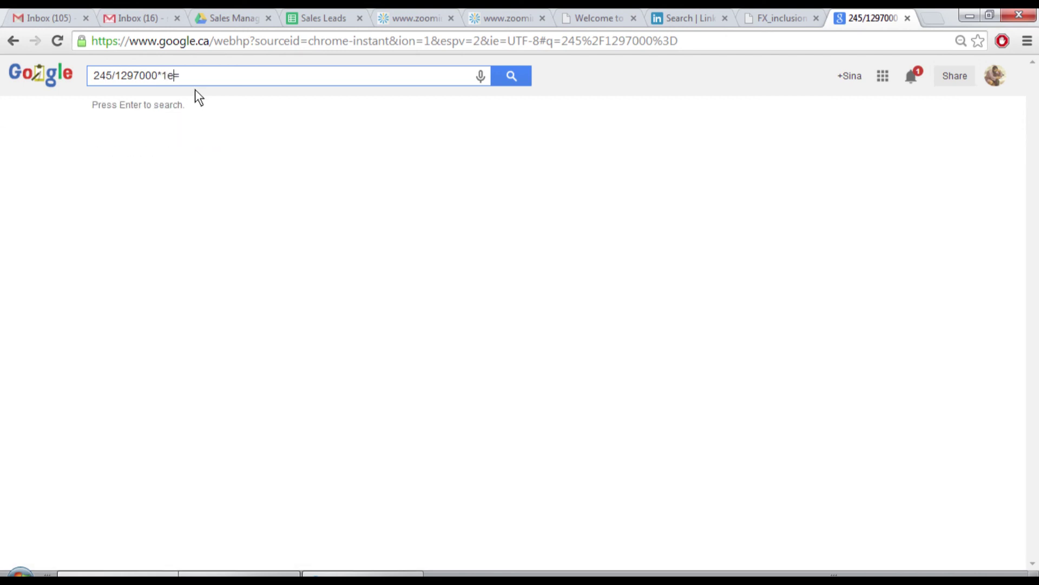
text(12)
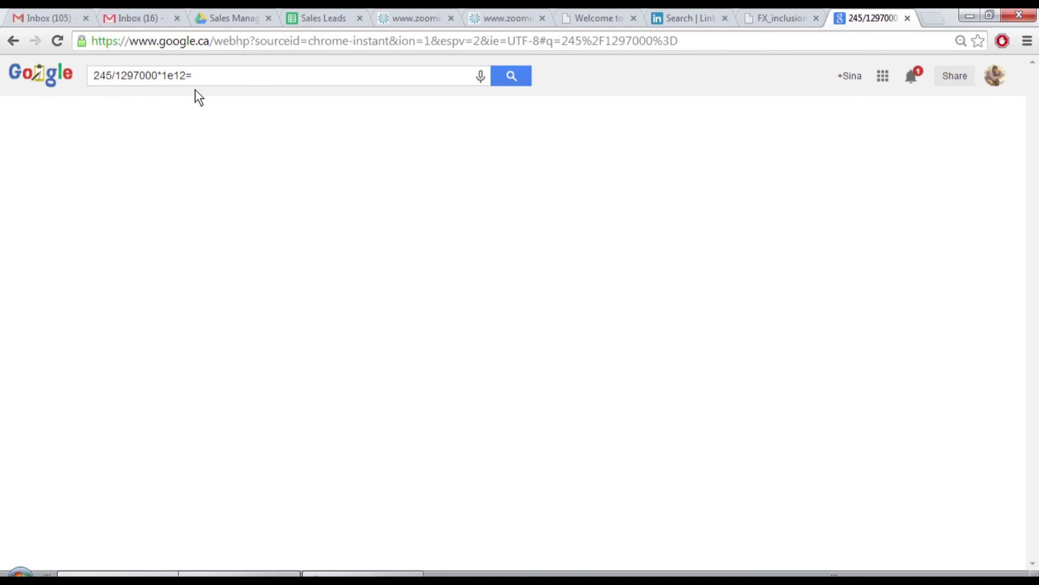
key(Return)
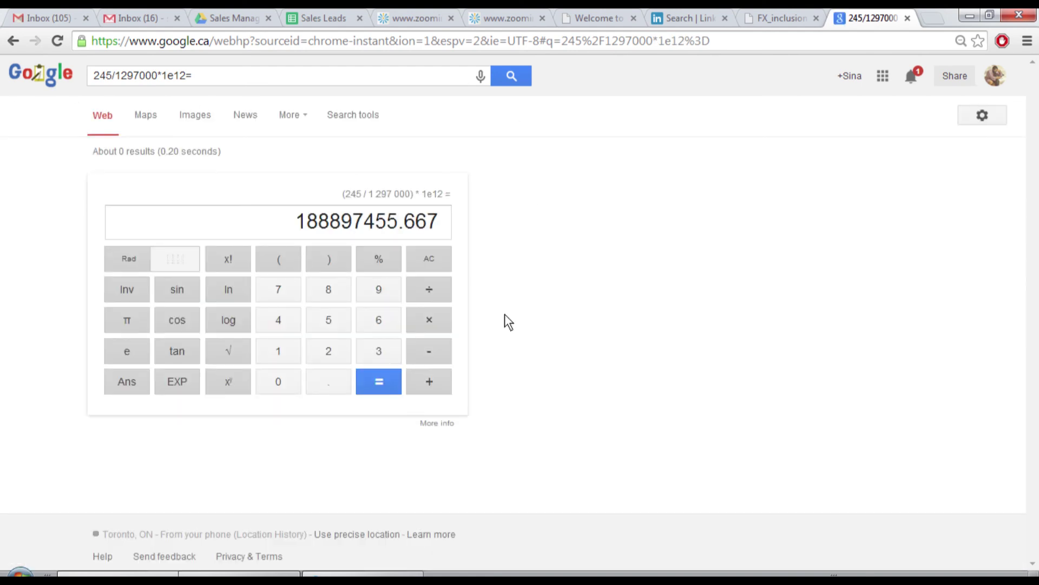
Highlight the result's digit groups to read its magnitude, then return to MagniSci.
drag(398, 229, 368, 228)
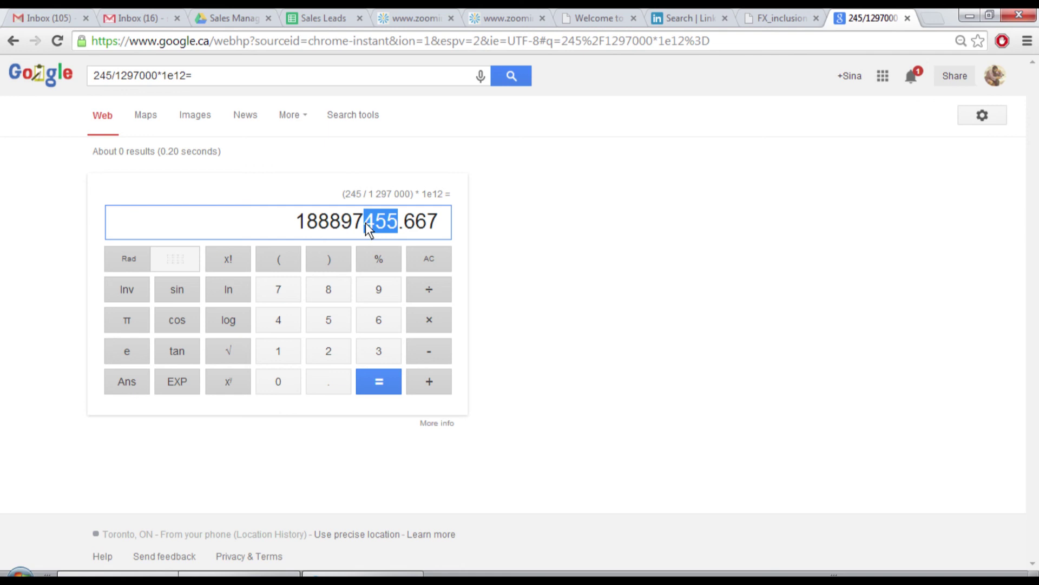
drag(363, 225, 329, 229)
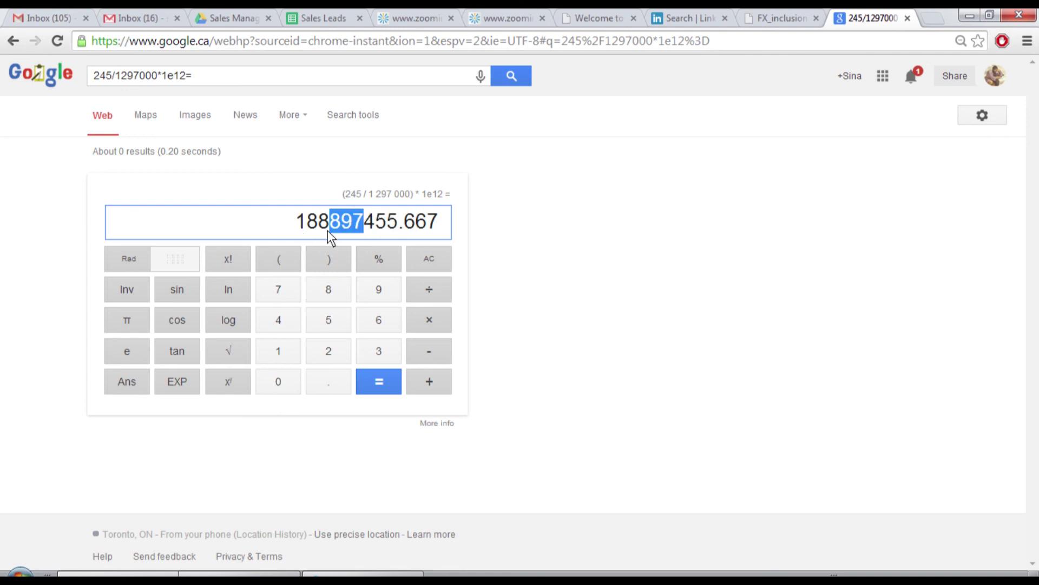
key(alt+Tab)
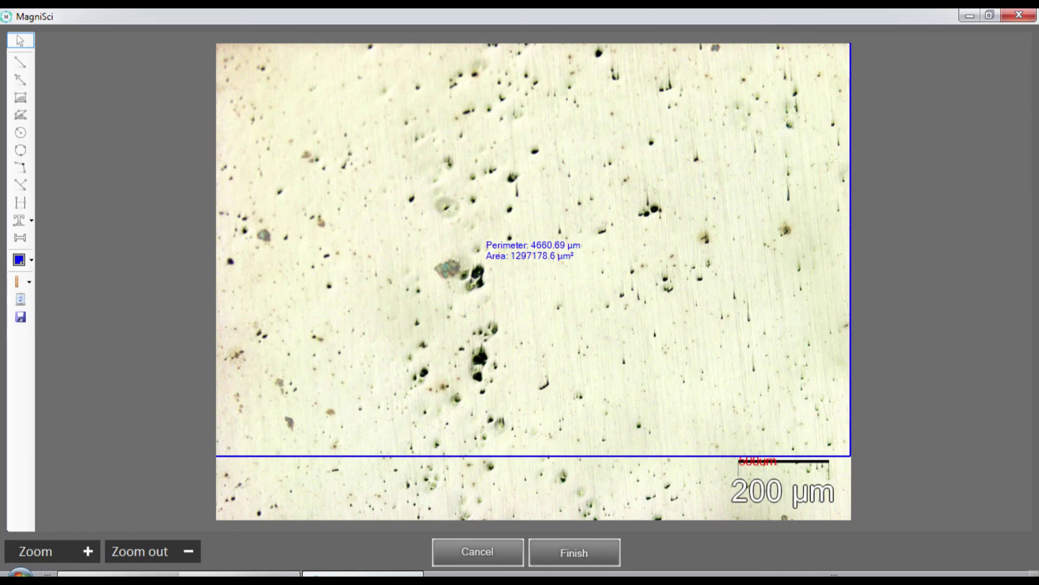